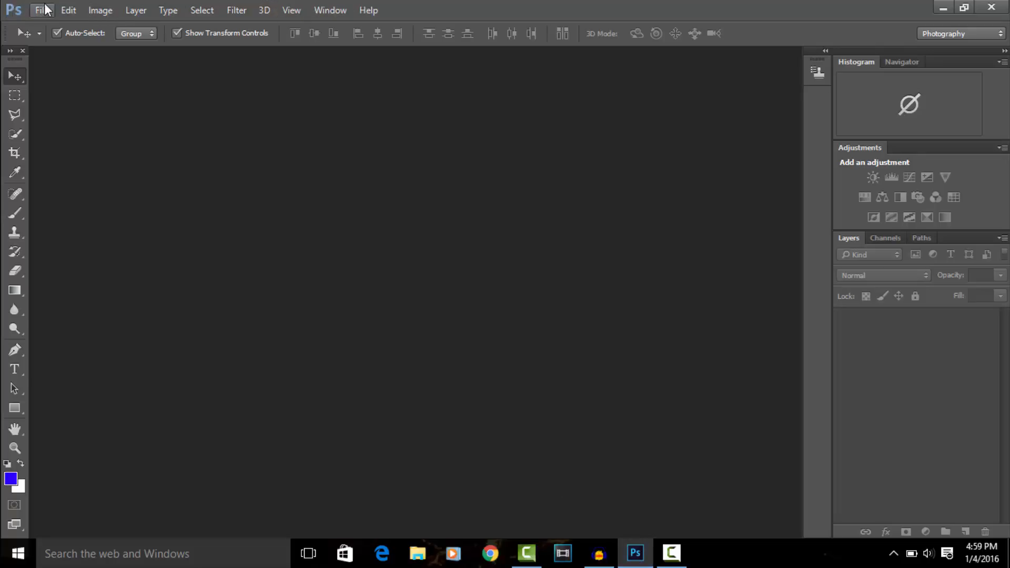
Create a new 1920 × 1080 px RGB document at 72 pixels/inch with transparent background contents
click(46, 10)
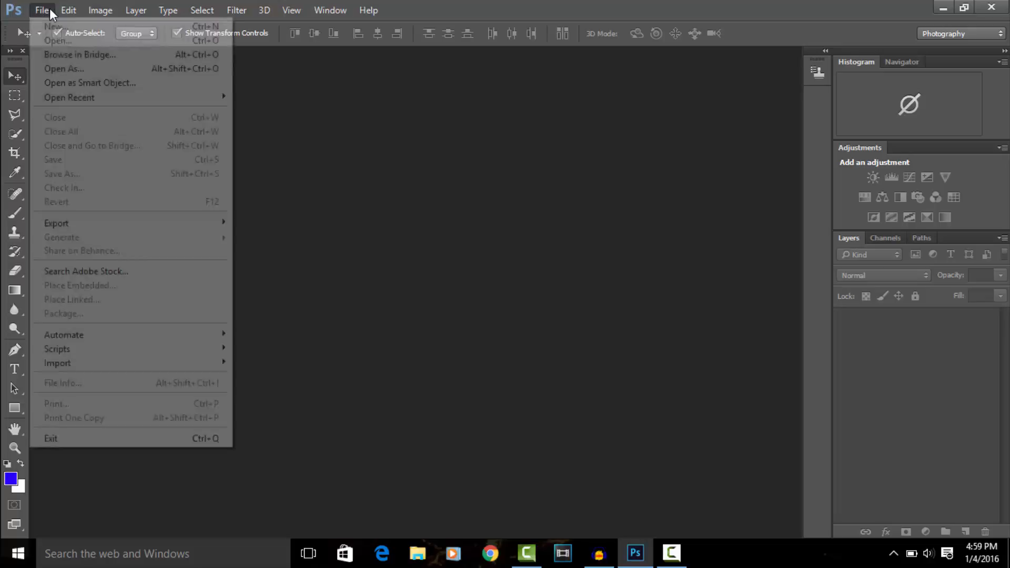
click(50, 25)
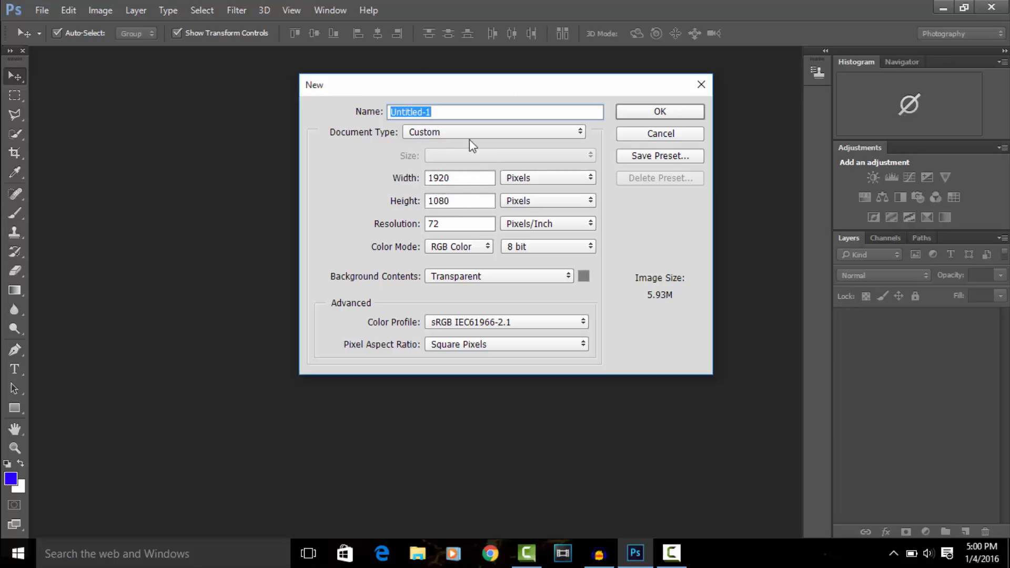
click(483, 278)
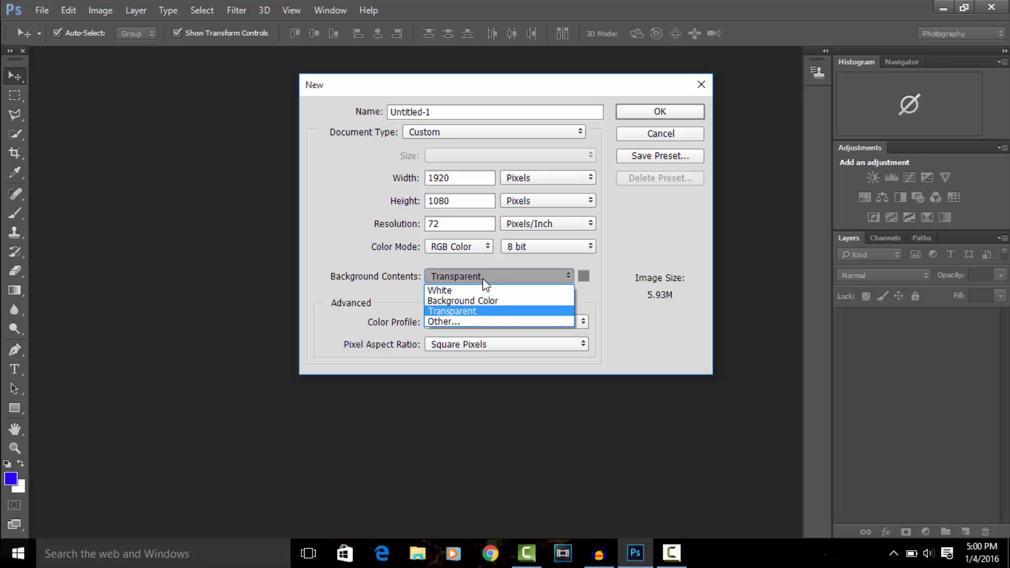
click(484, 279)
click(668, 109)
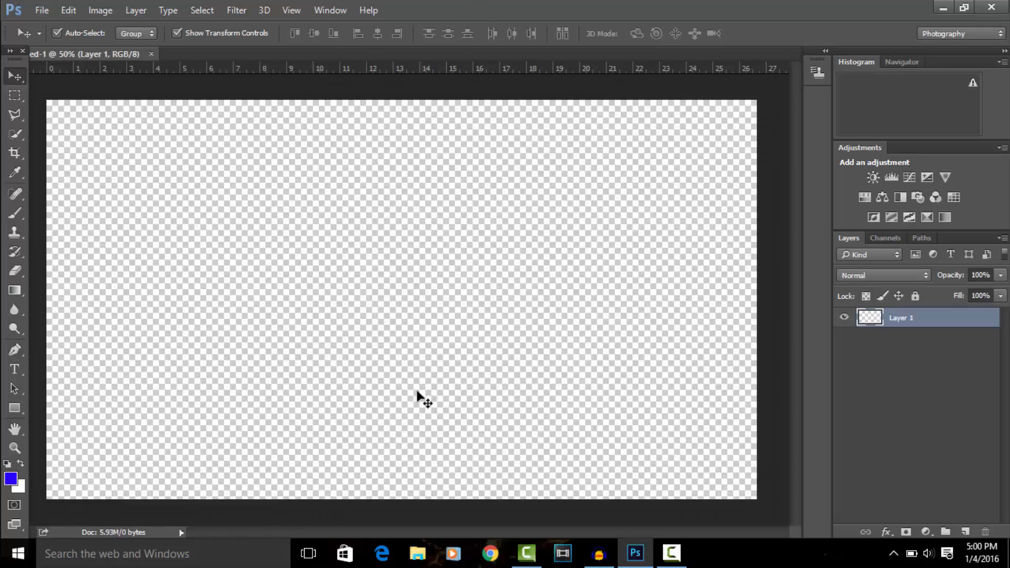
Add a new layer and create a 426 × 240 px rectangle shape in the left half of the canvas
click(966, 532)
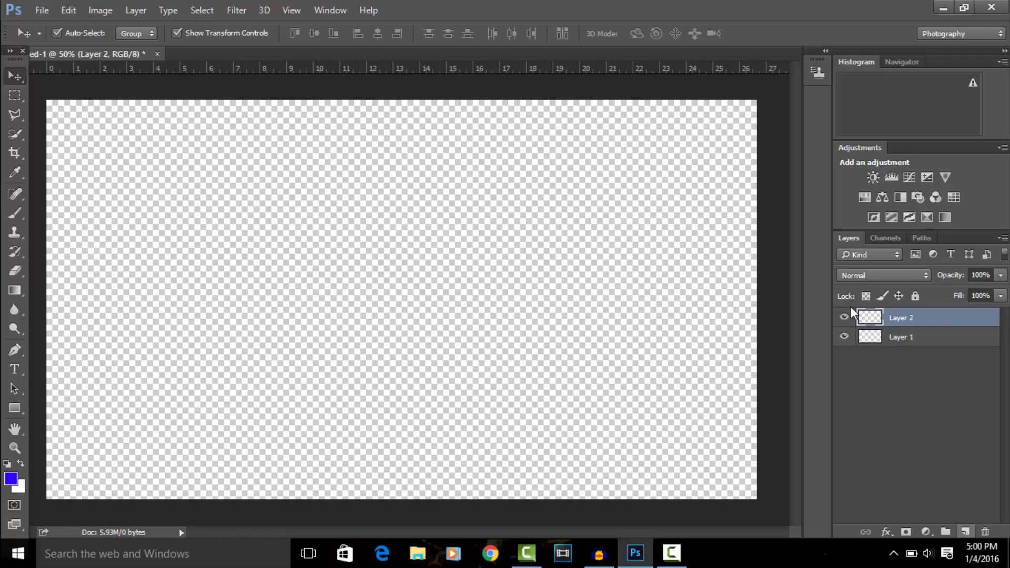
click(14, 408)
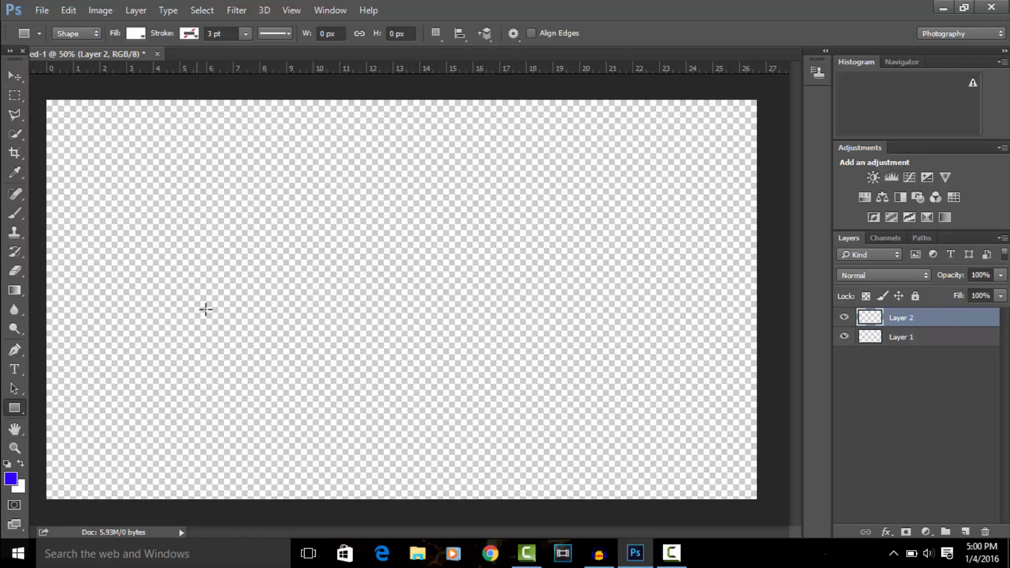
click(186, 290)
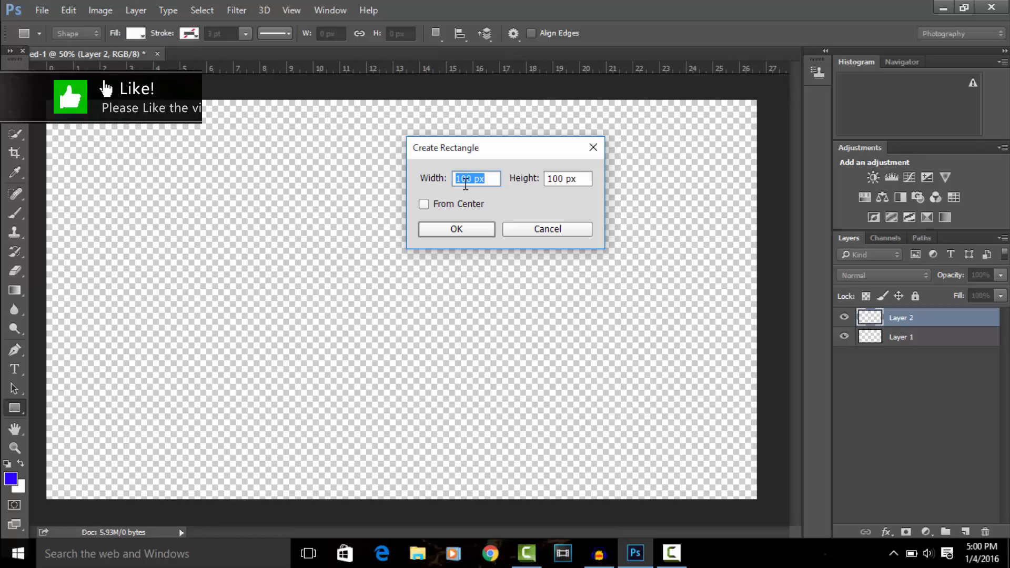
text(426)
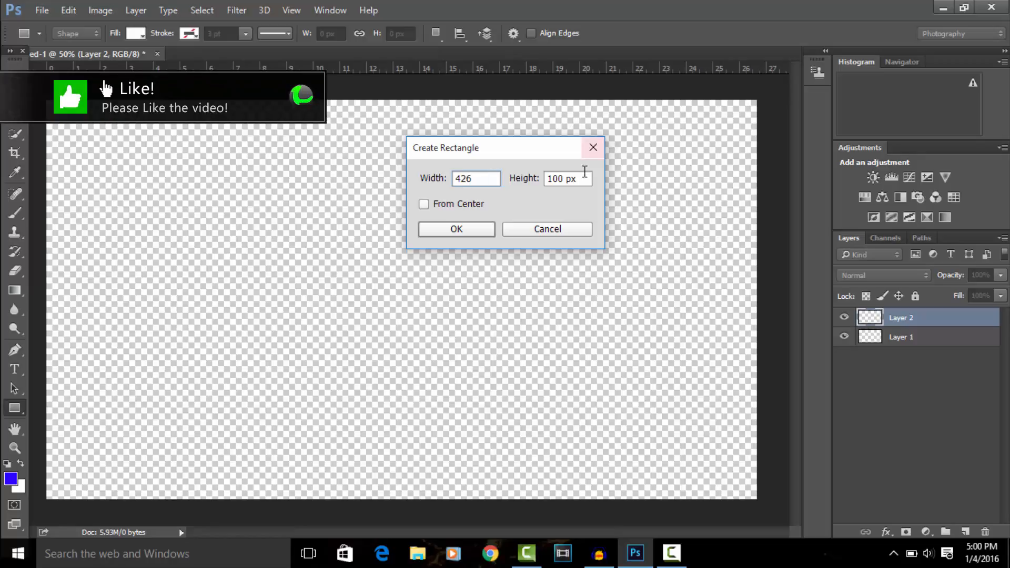
double_click(566, 179)
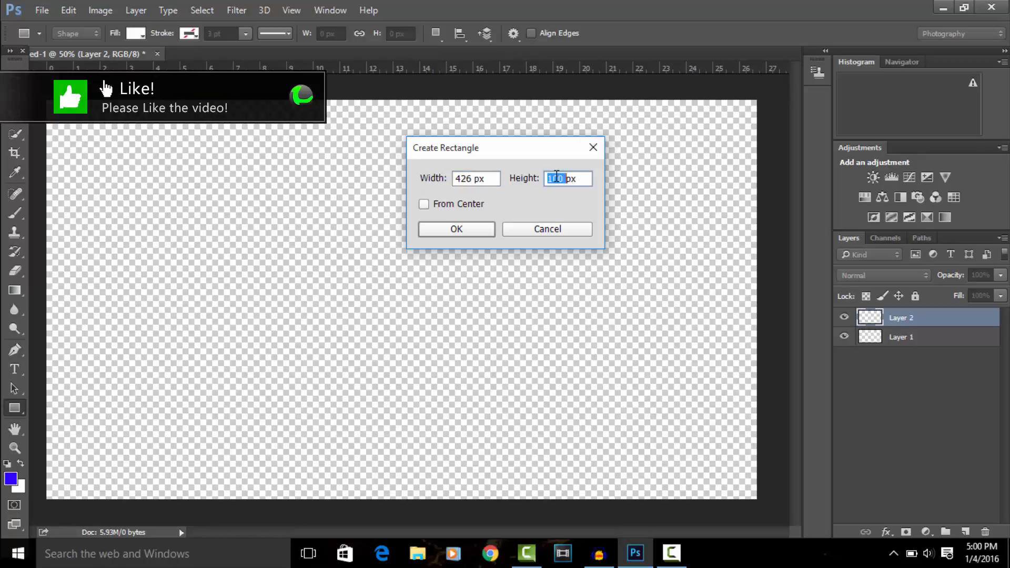
text(240)
click(482, 230)
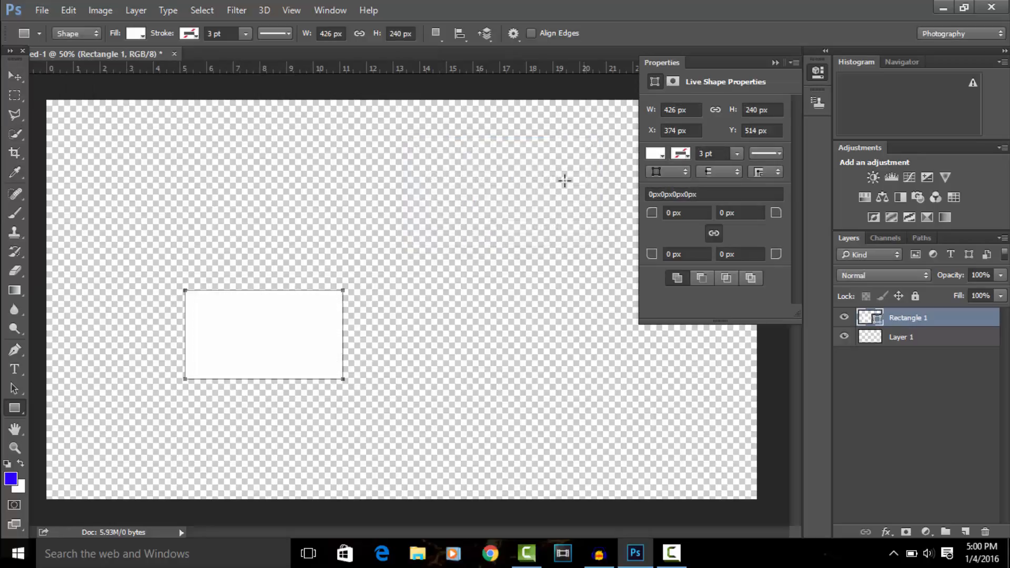
click(793, 64)
click(811, 84)
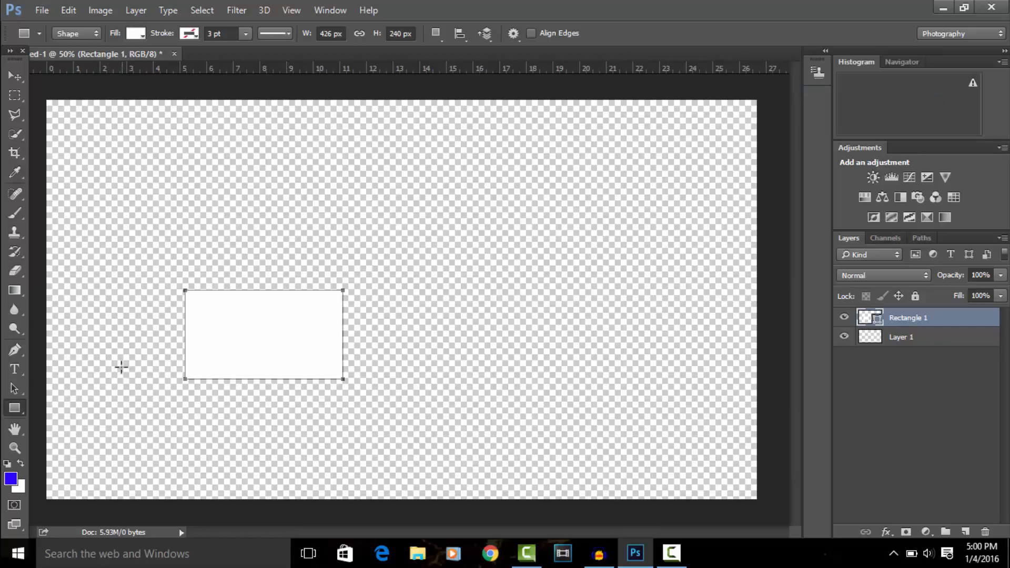
Set the rectangle shape's fill to no color
click(135, 34)
click(74, 62)
click(465, 6)
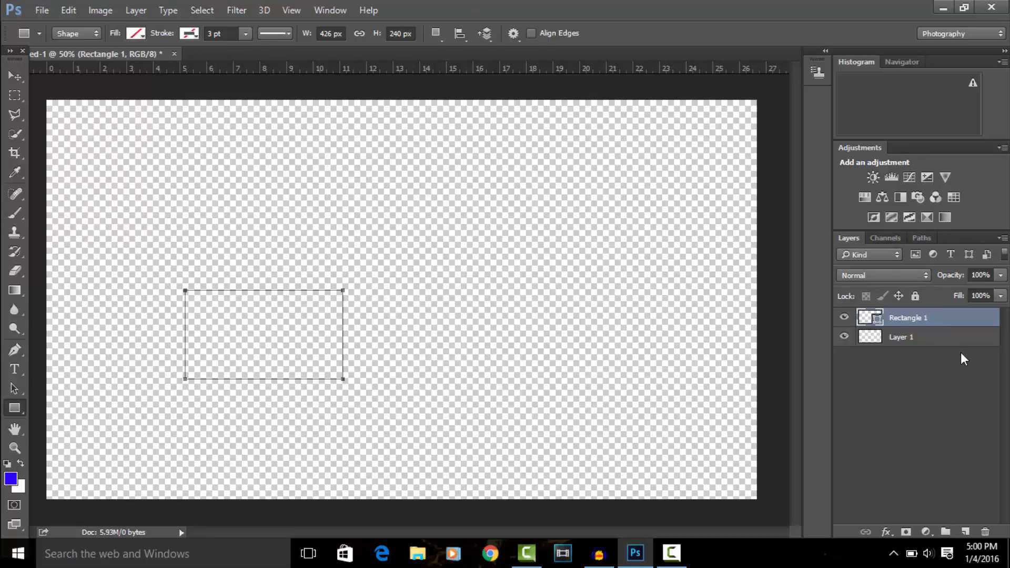
Duplicate the rectangle's layer, keeping the suggested layer name
right_click(951, 321)
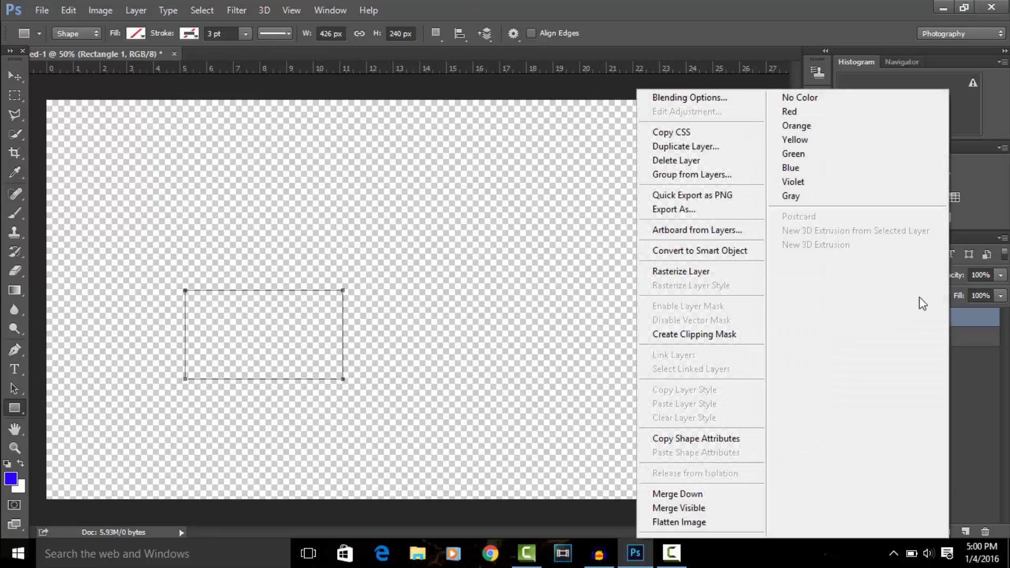
click(713, 146)
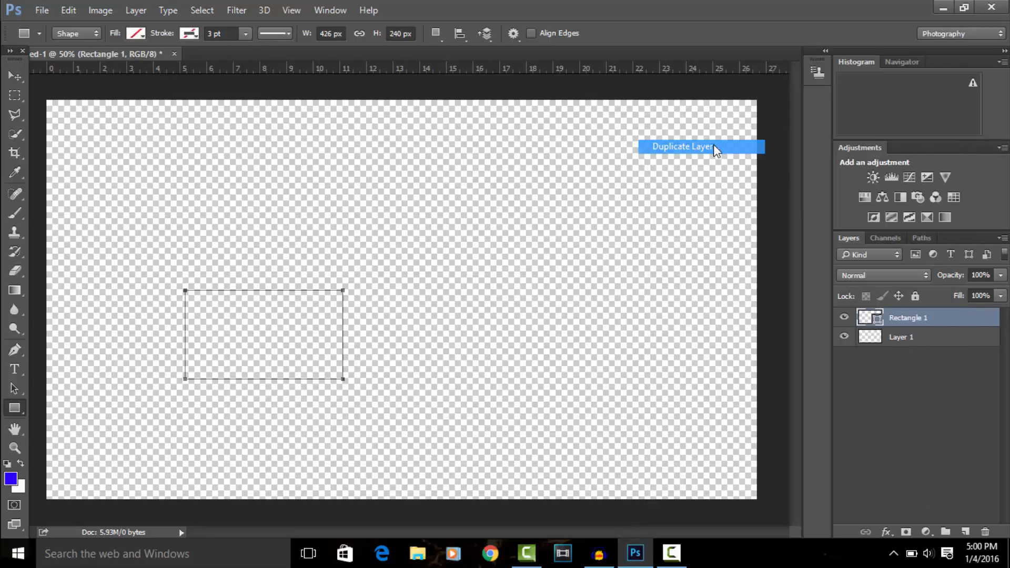
click(617, 168)
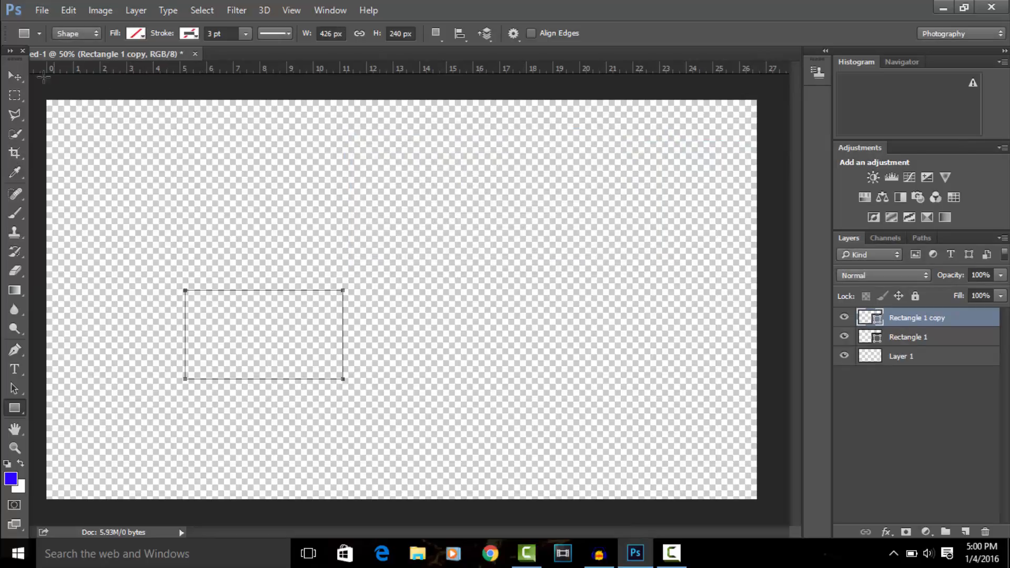
Scale the rectangle copy to about 88% width and 89% height and move it to the right half of the canvas
click(10, 75)
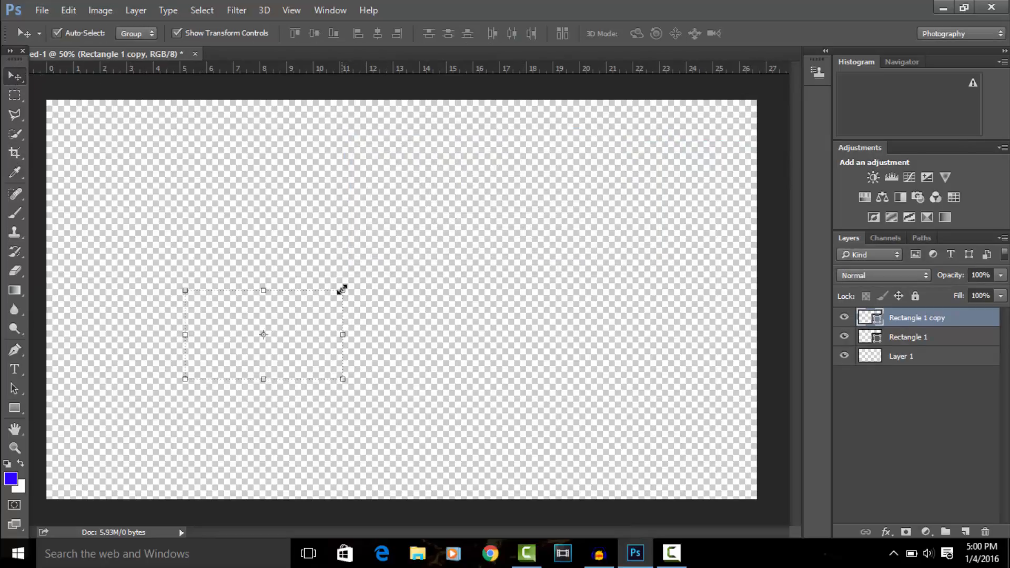
drag(342, 289, 323, 300)
drag(303, 338, 631, 283)
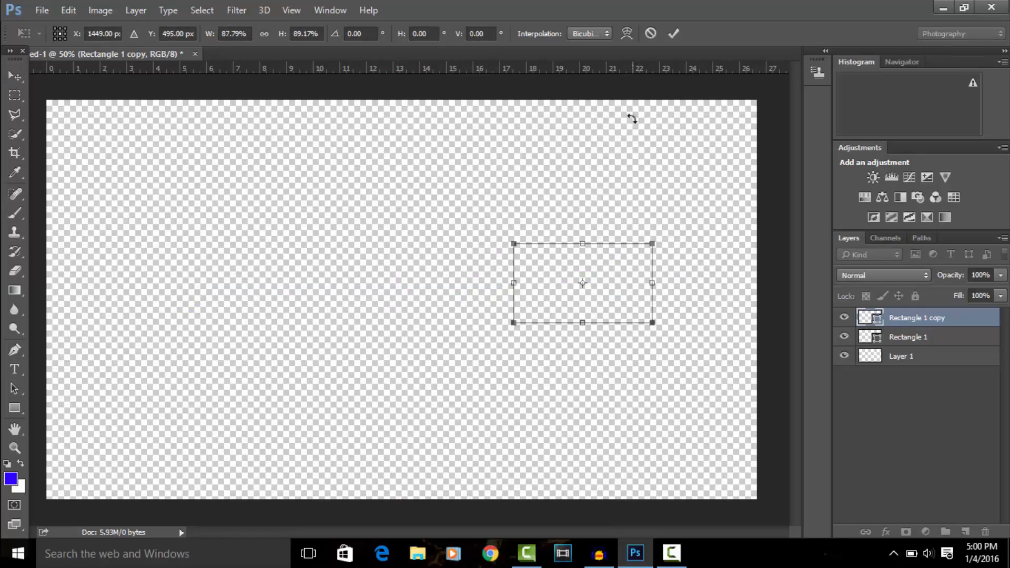
click(674, 34)
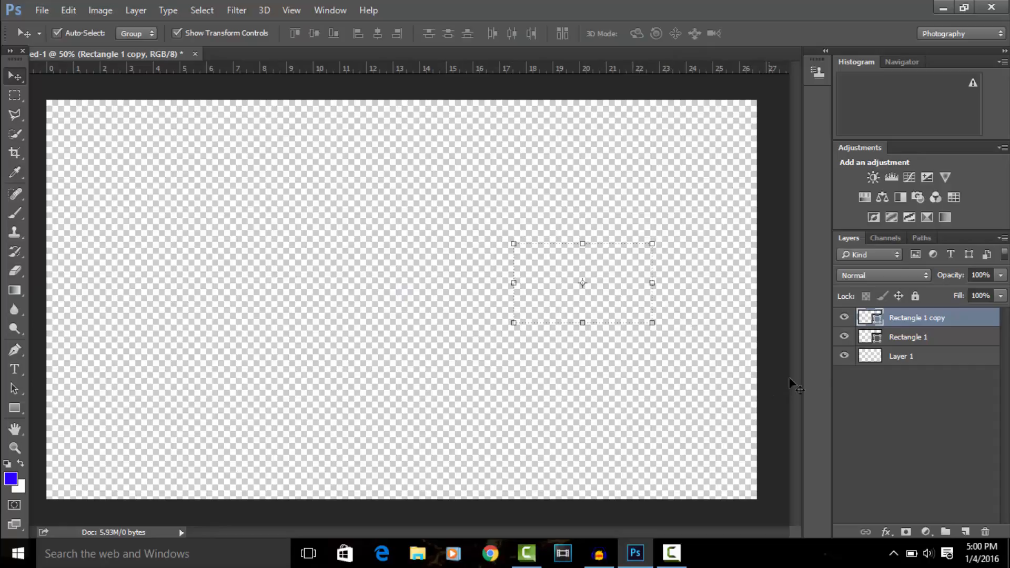
Open the blending options for the Rectangle 1 layer, keeping the rectangle on the canvas in view
click(891, 338)
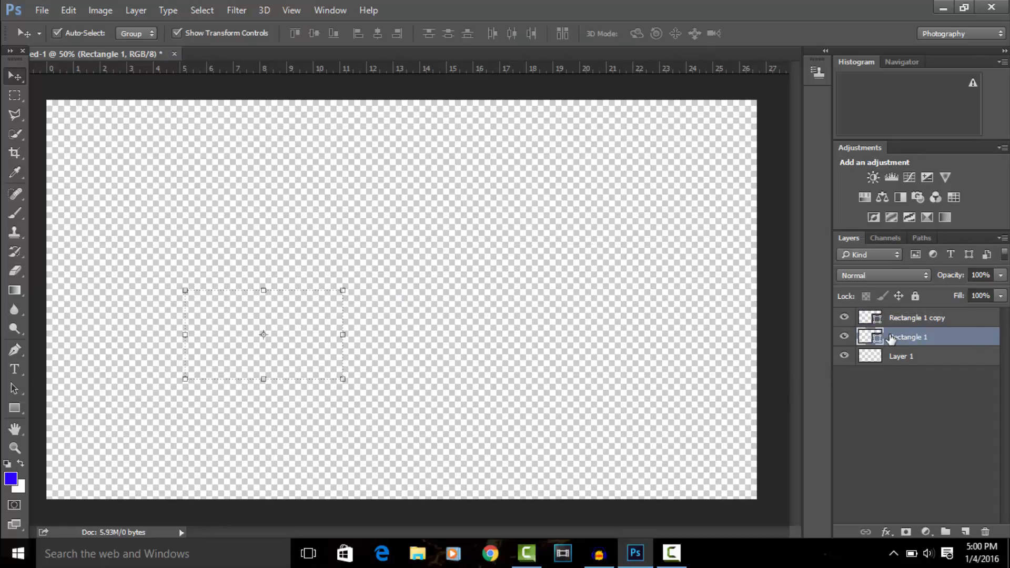
right_click(891, 338)
click(617, 99)
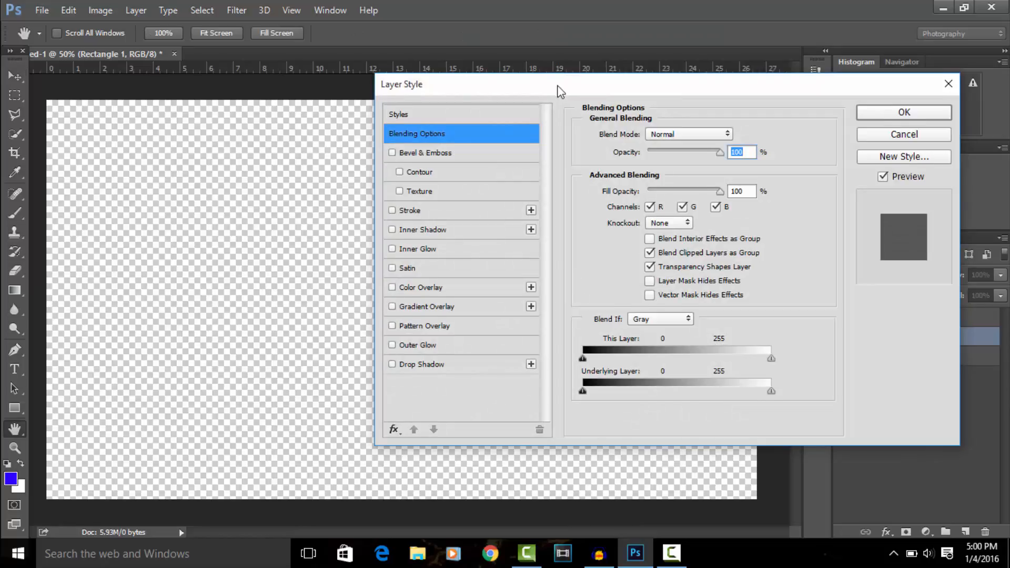
drag(560, 91, 608, 71)
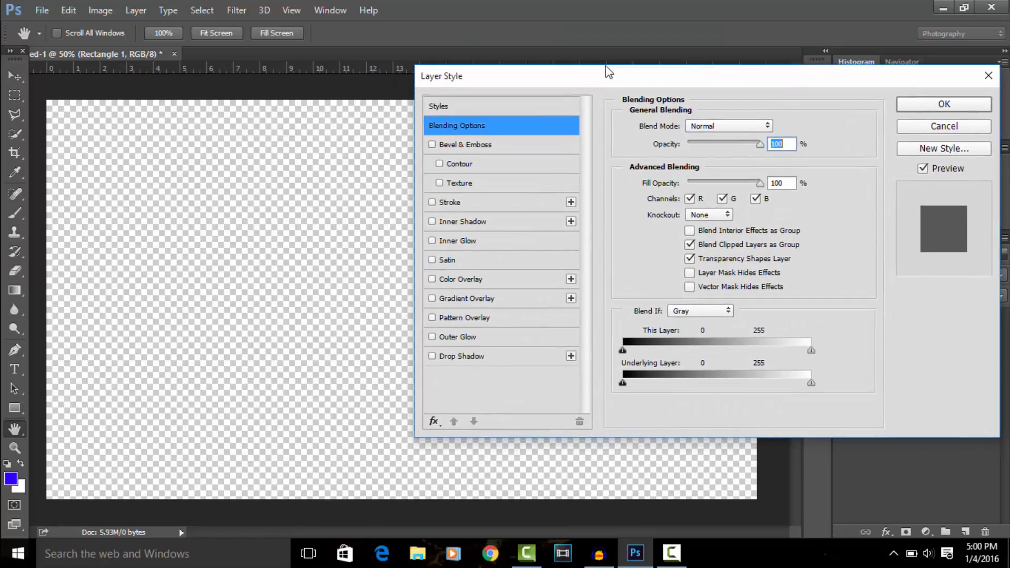
click(433, 298)
click(432, 299)
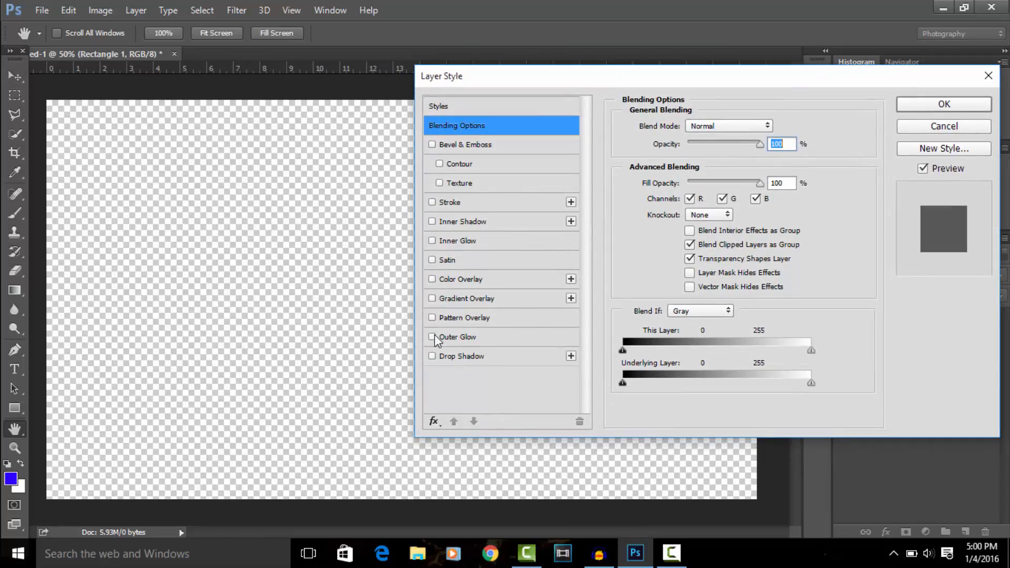
click(432, 337)
click(433, 279)
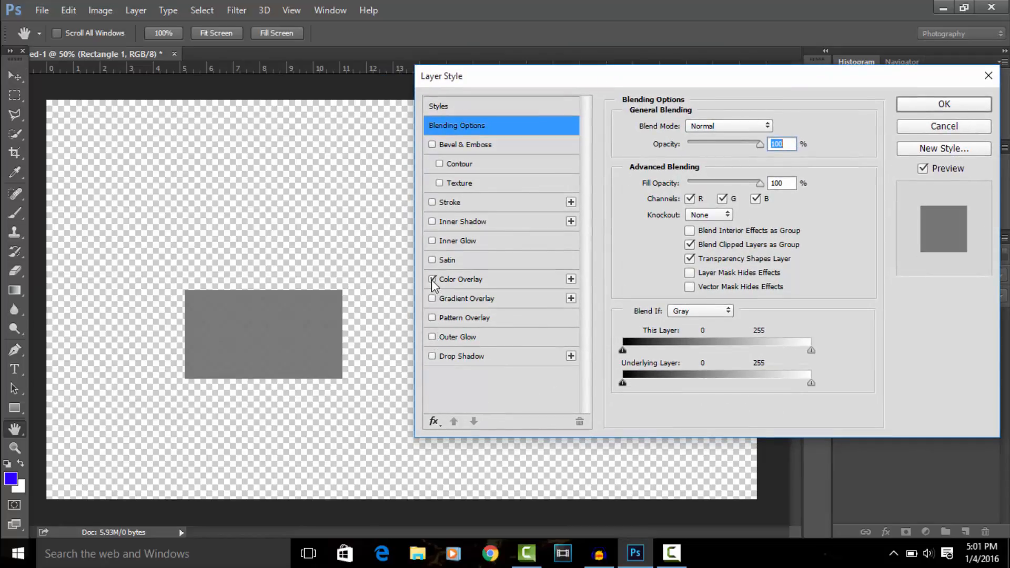
click(432, 279)
Apply only a Drop Shadow effect to the Rectangle 1 layer and collapse its effects list
click(433, 356)
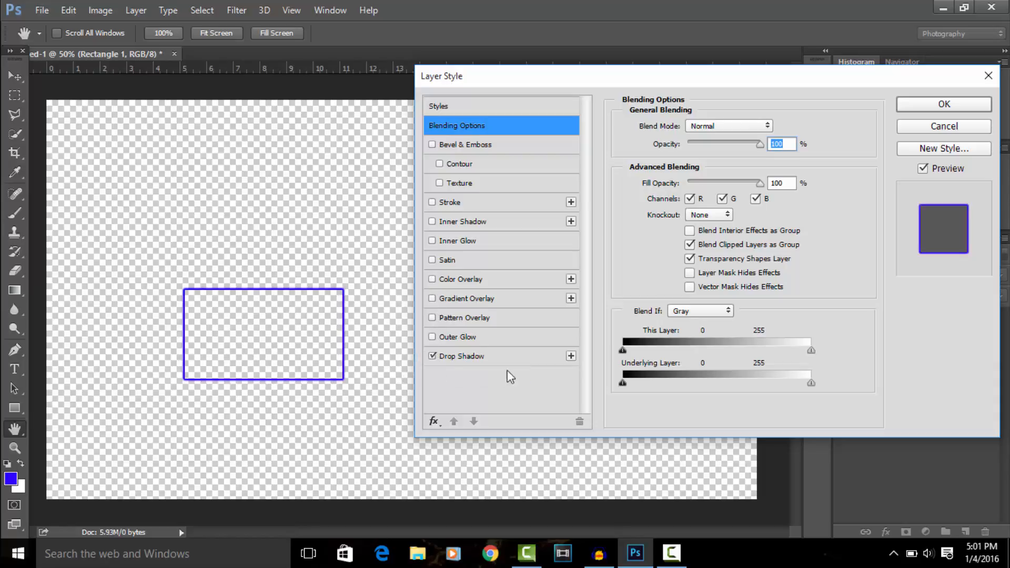
click(433, 221)
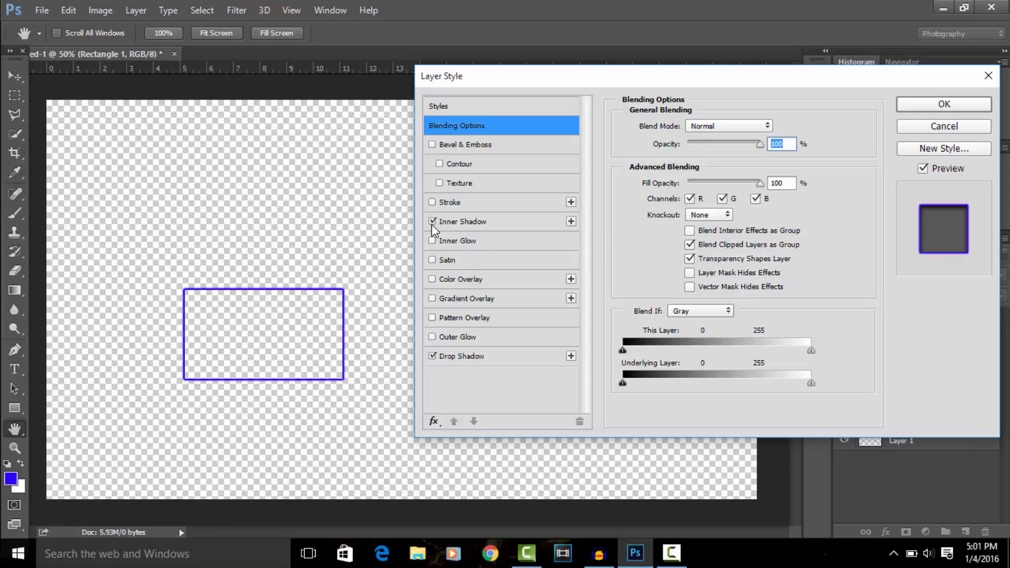
click(432, 222)
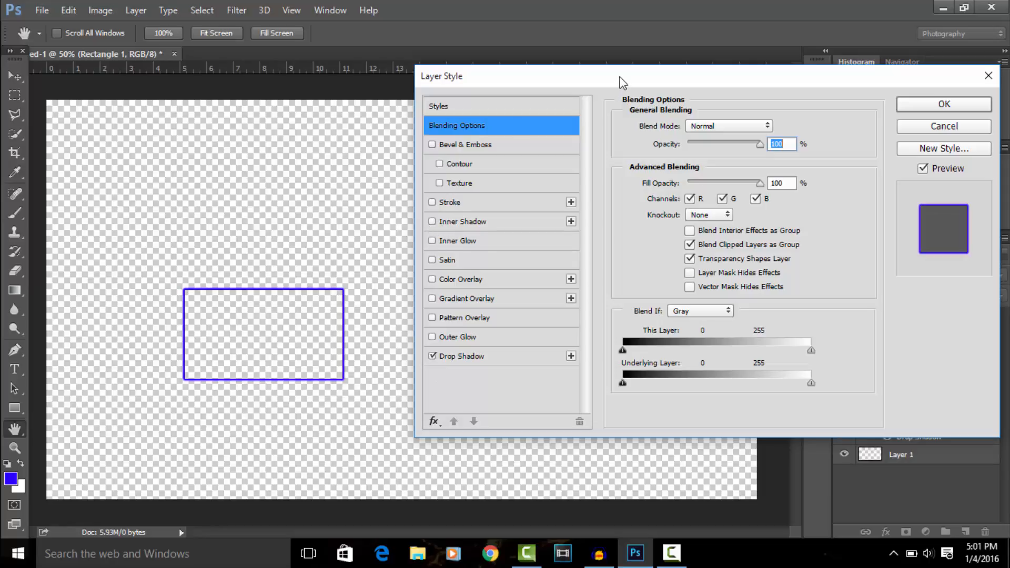
drag(614, 75, 571, 74)
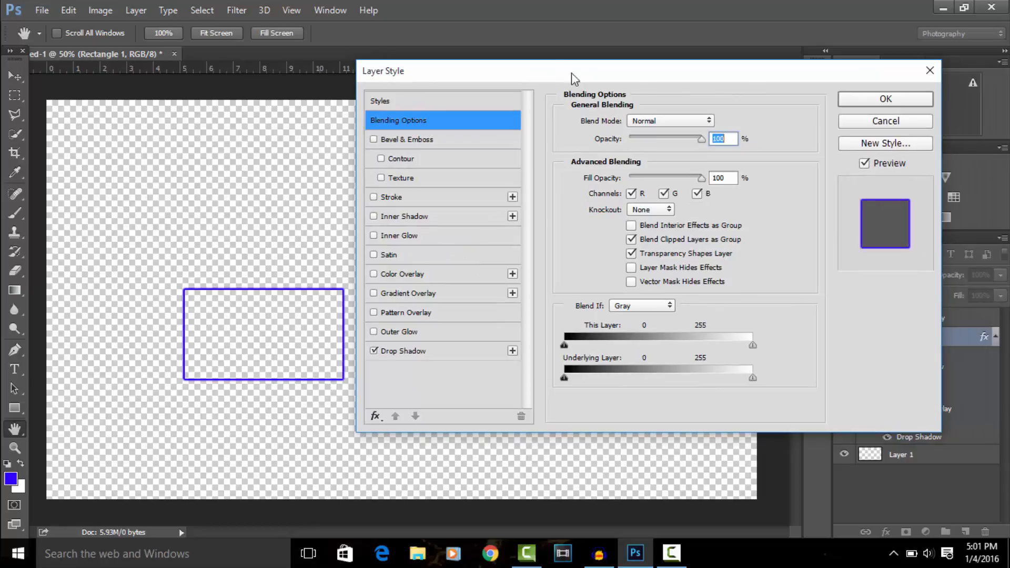
click(888, 101)
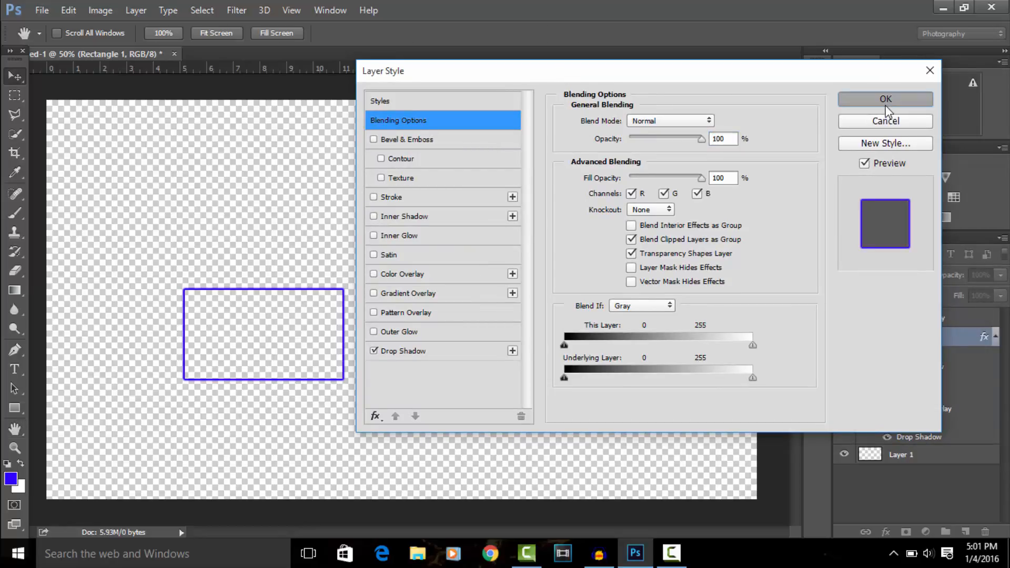
click(994, 338)
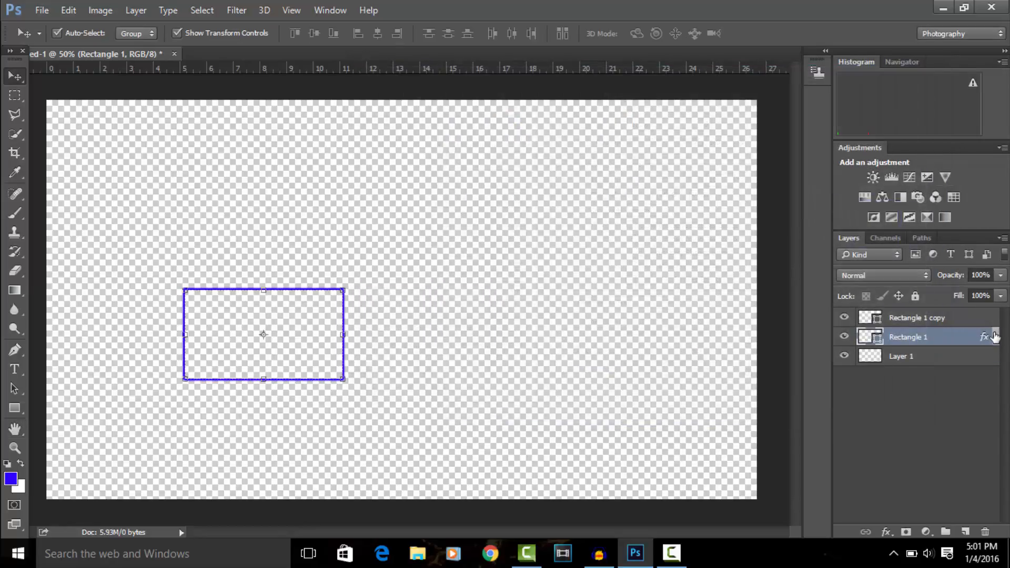
Apply a Drop Shadow effect with the preset blue settings to the Rectangle 1 copy layer
click(937, 318)
right_click(947, 318)
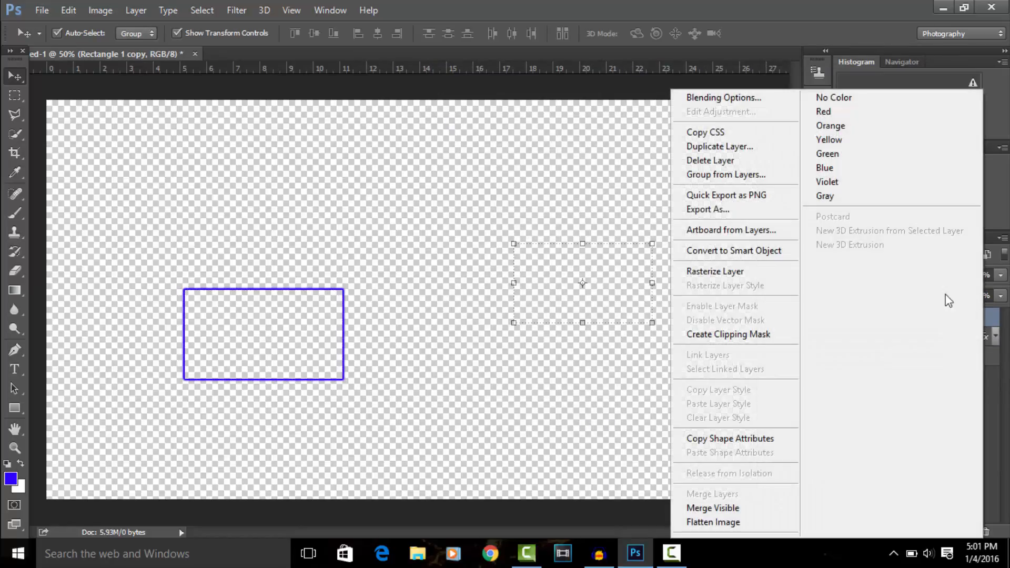
click(765, 97)
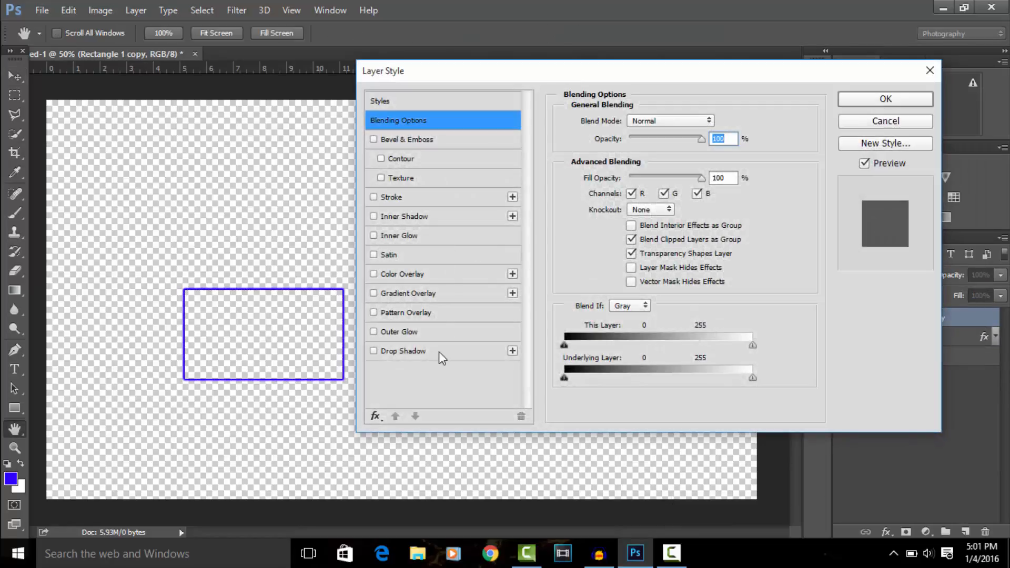
click(406, 350)
click(886, 99)
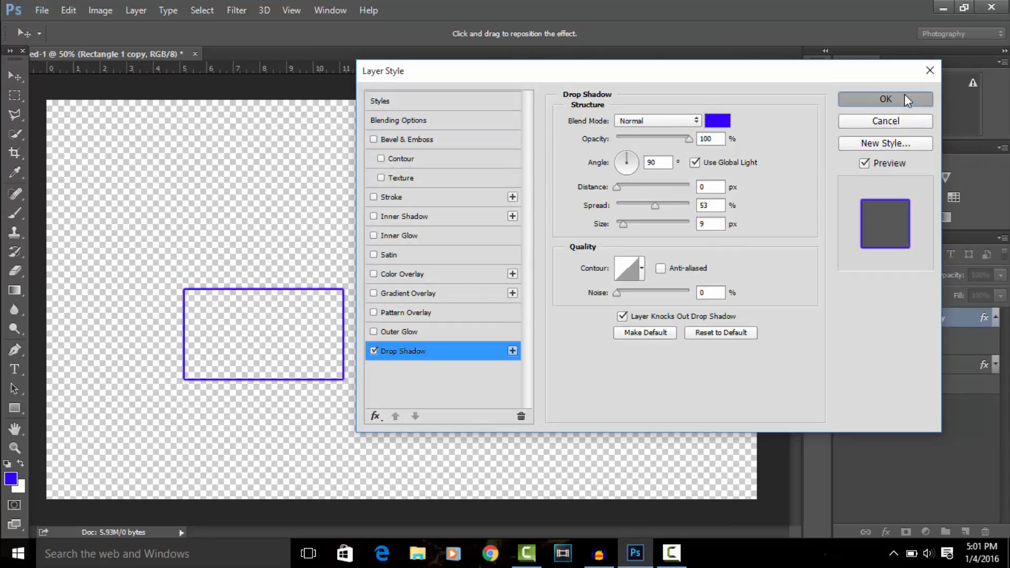
Move the rectangle copy down level with the original rectangle and stretch it to about 106% height and wider on both sides
key(v)
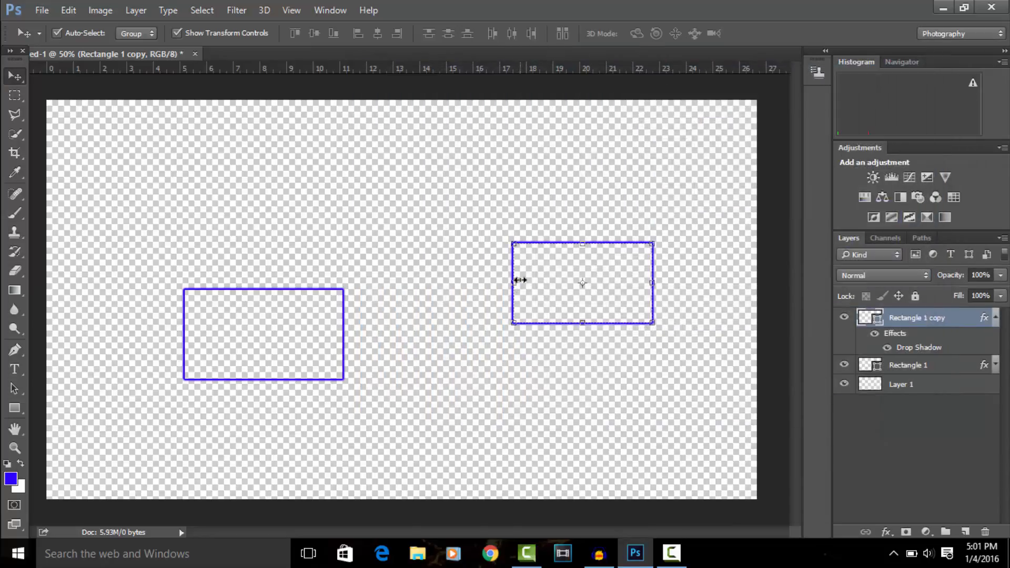
drag(546, 276, 549, 325)
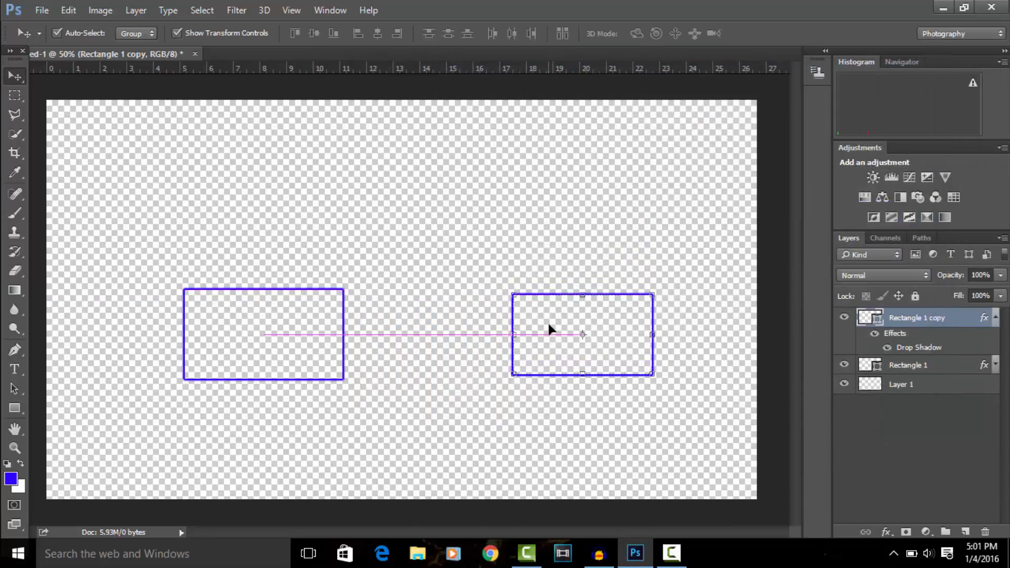
drag(583, 293, 583, 285)
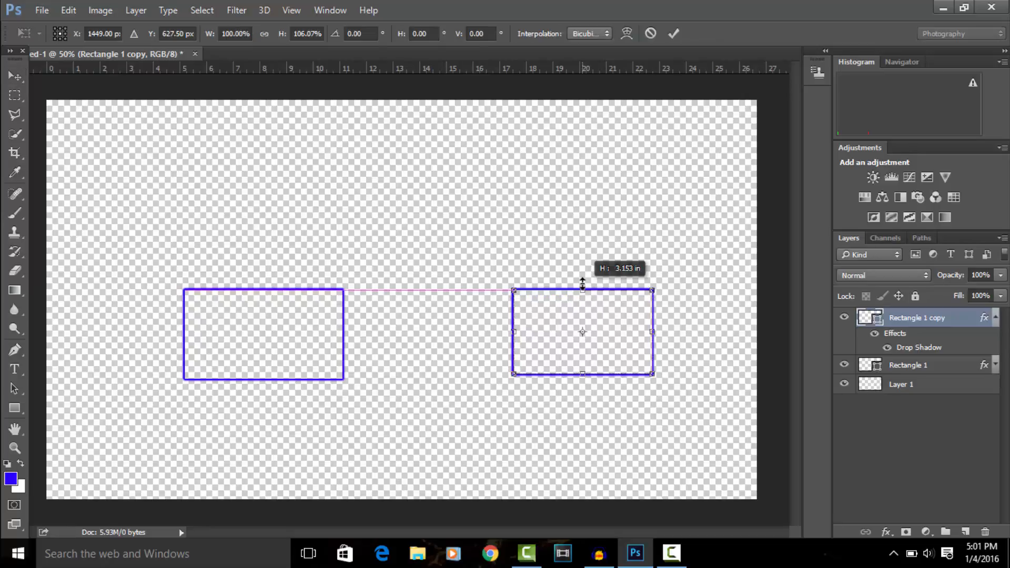
drag(514, 333, 494, 332)
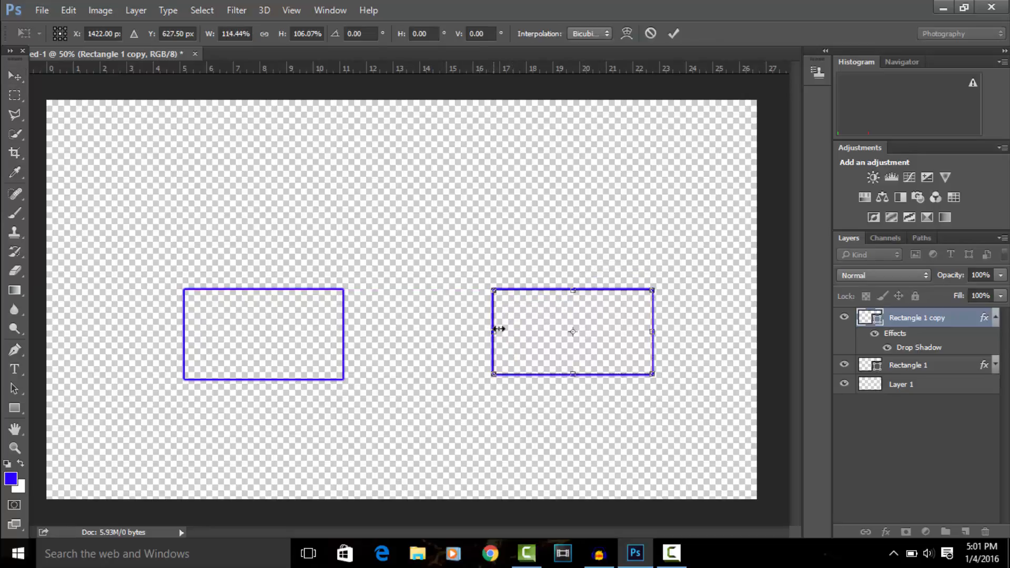
click(526, 323)
drag(654, 331, 662, 330)
click(676, 34)
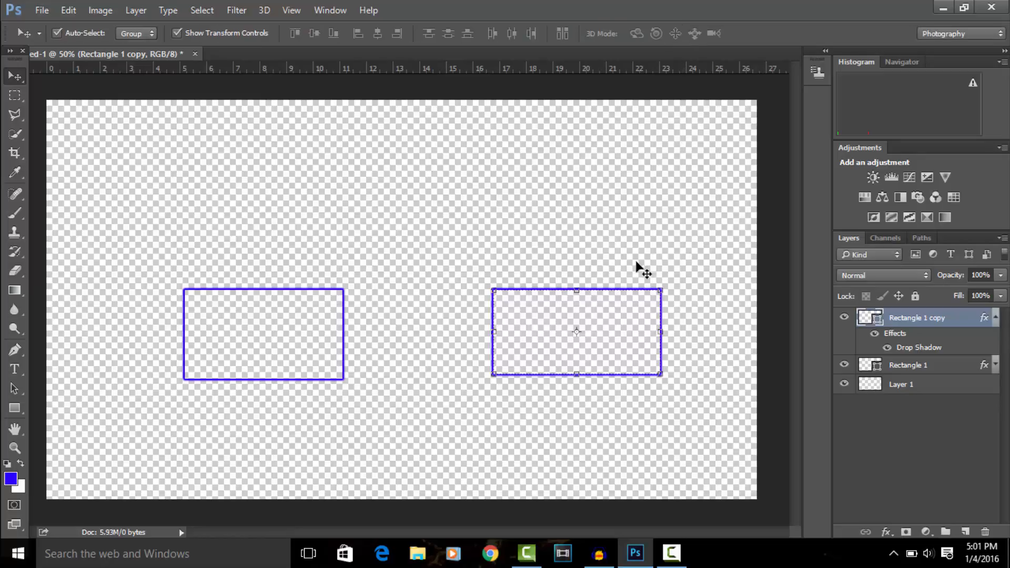
Collapse the rectangle copy's effects list and shift both rectangles up and to the left, with their upper edges aligned
click(996, 317)
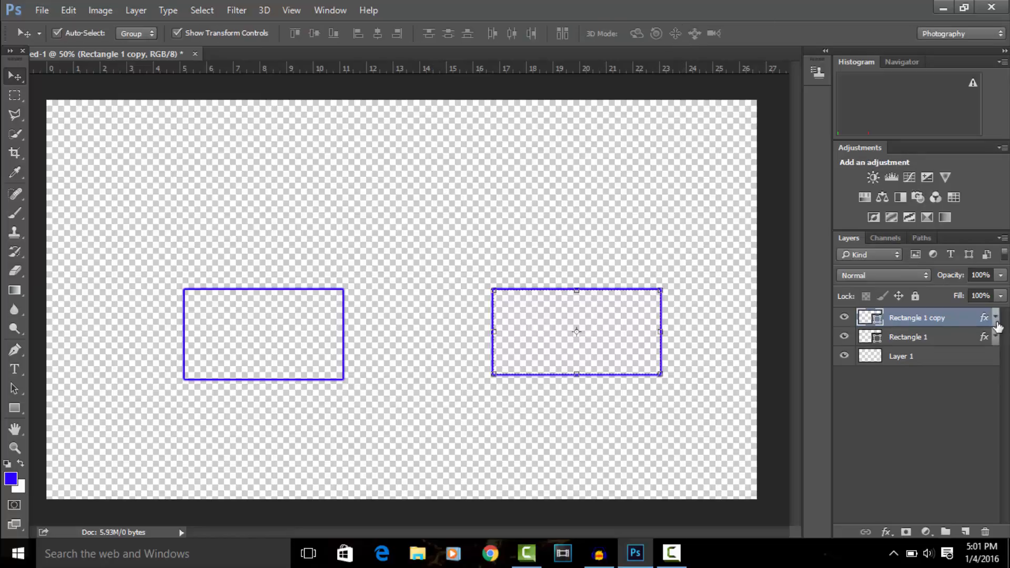
drag(543, 351, 511, 330)
click(876, 338)
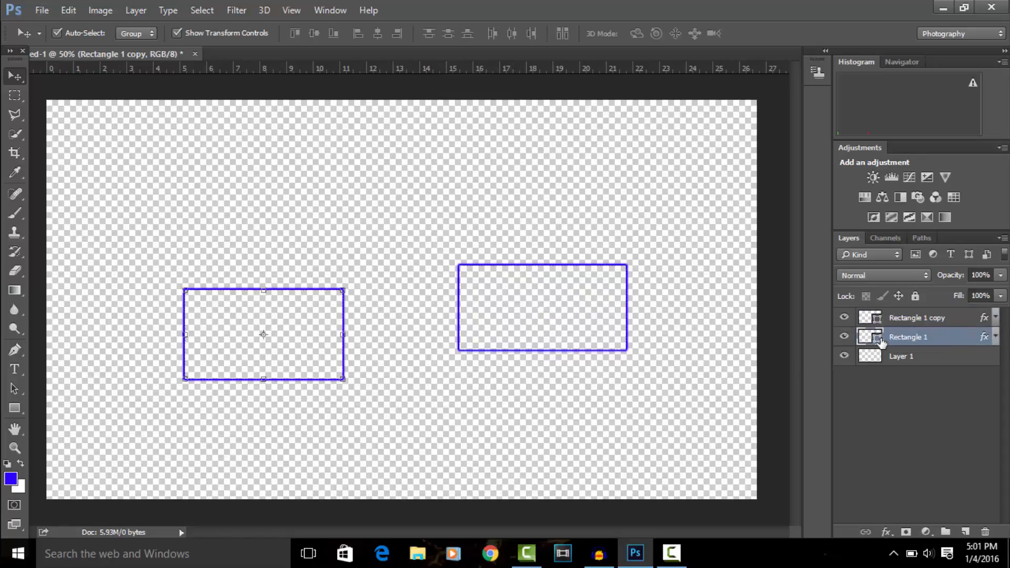
drag(262, 352, 243, 327)
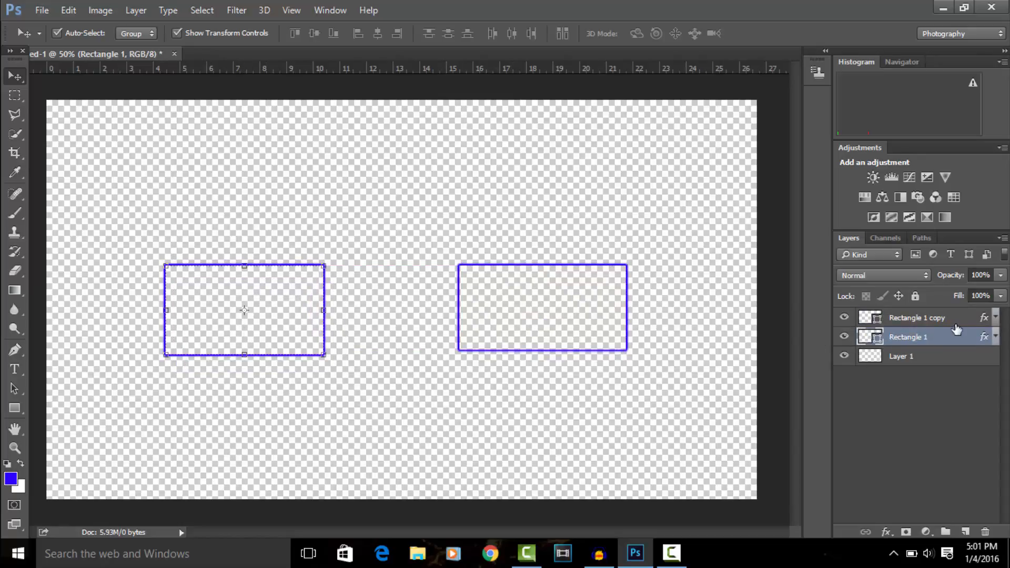
Add a new layer at the top of the layer stack and set the Type tool's font to Lund Regular
click(966, 532)
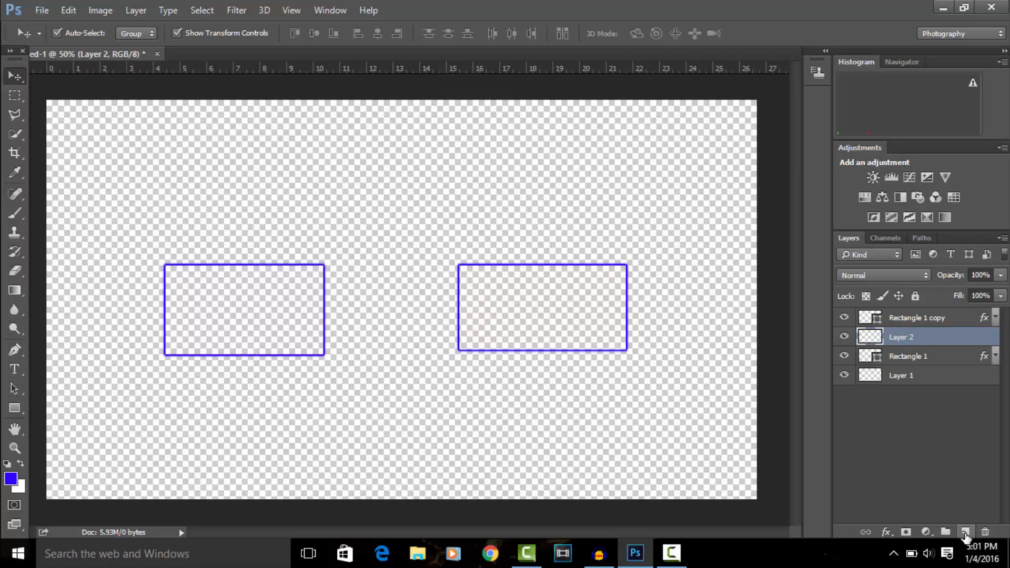
drag(943, 338, 942, 320)
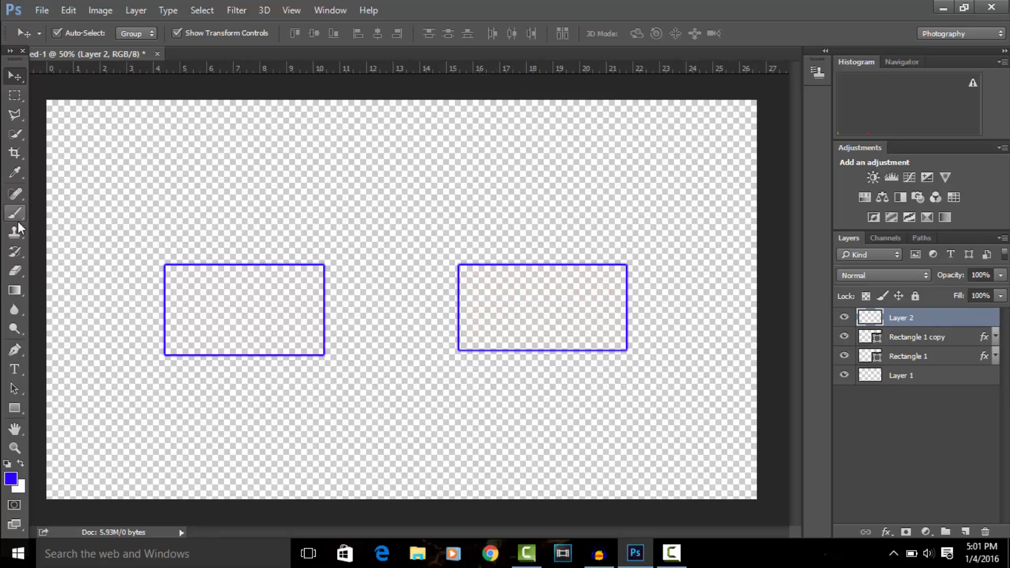
click(23, 368)
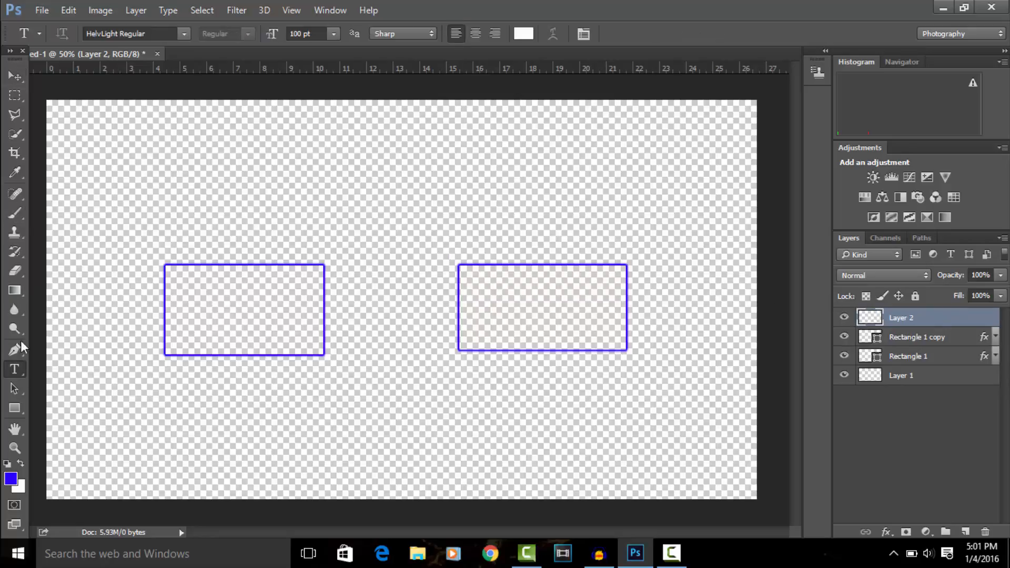
click(185, 35)
text(lund)
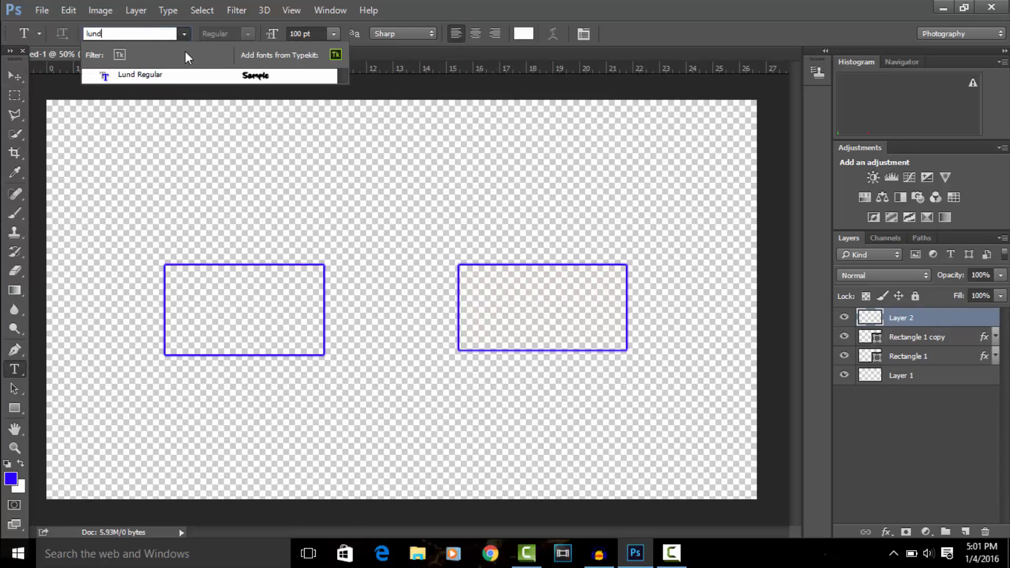
click(189, 74)
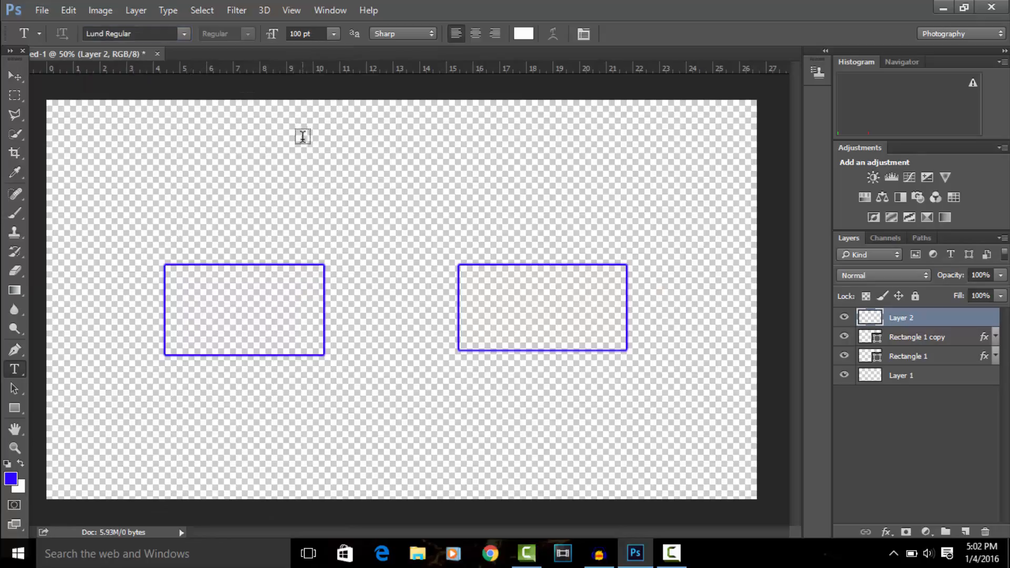
Add the title text "itz a legend" near the upper edge of the canvas
click(254, 143)
text(Than)
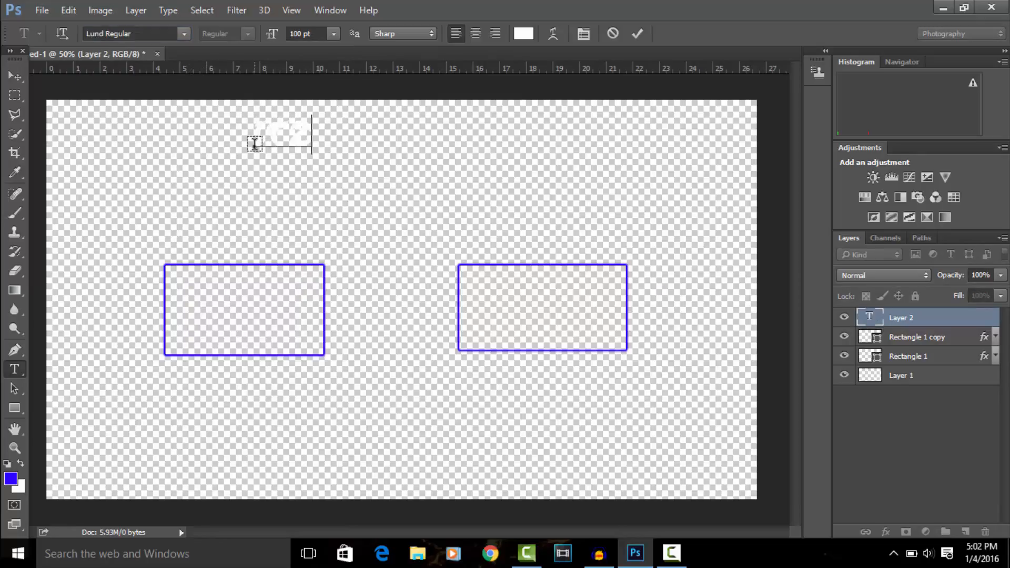
text( A Legend)
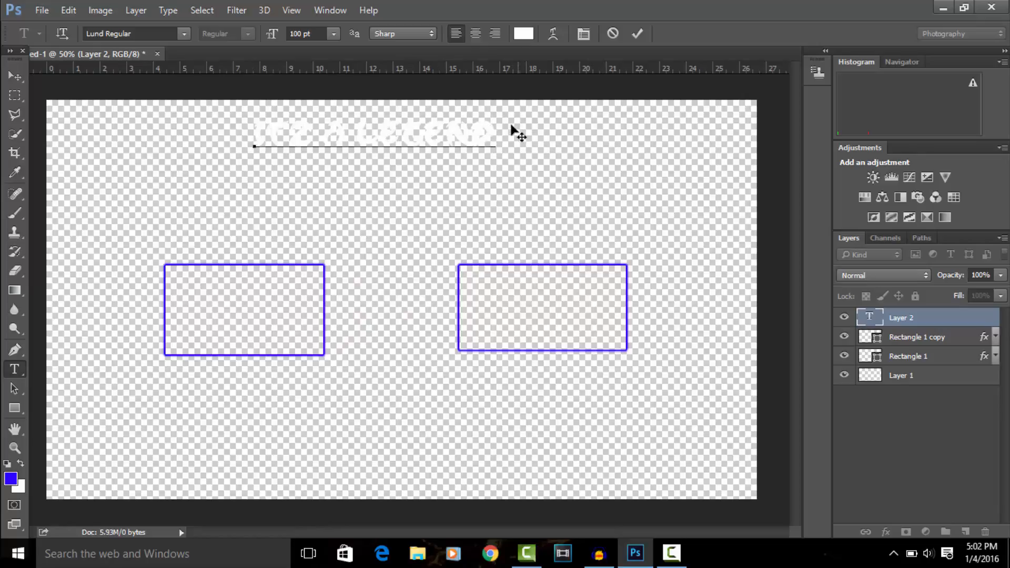
Set the title text's size to 200 pt and move it fully inside the canvas, above the two rectangles
drag(503, 129, 163, 158)
click(293, 34)
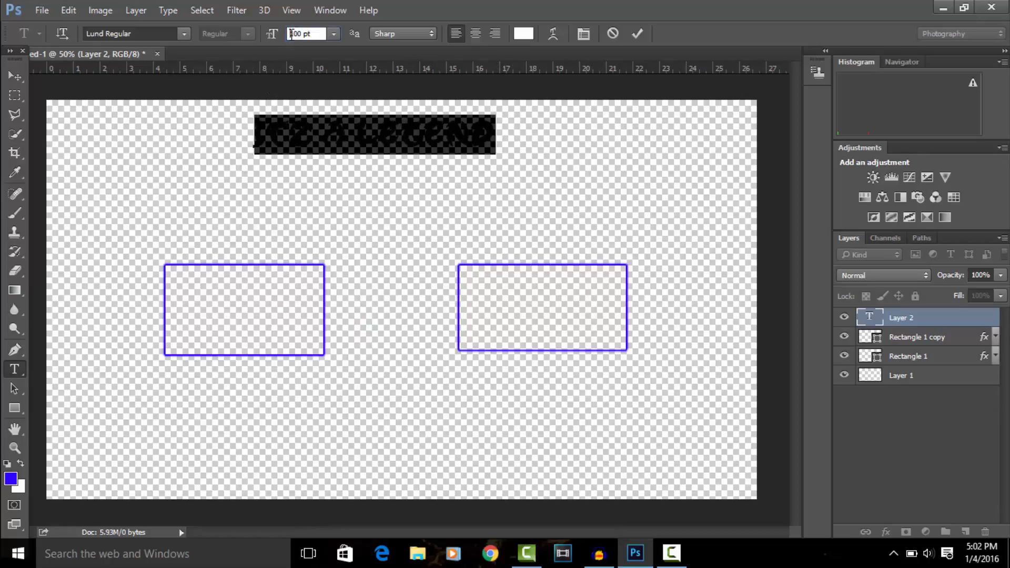
drag(295, 34, 290, 34)
text(3)
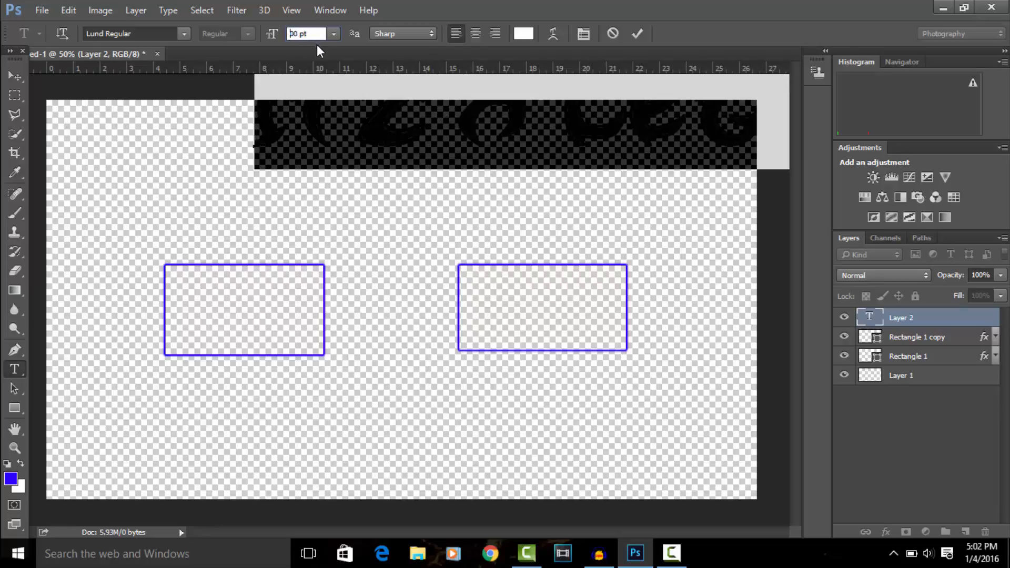
key(BackSpace)
text(20)
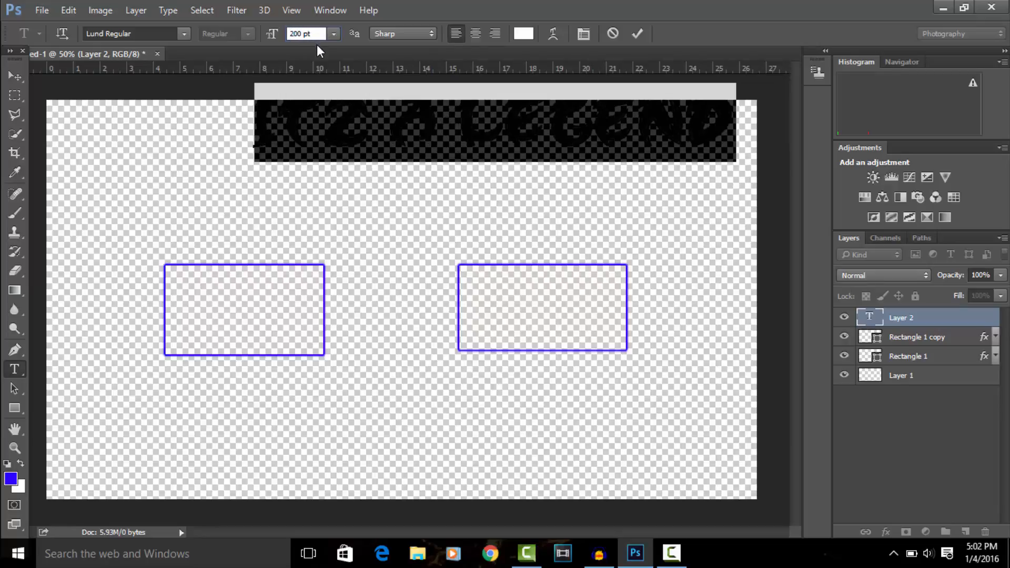
click(637, 34)
key(v)
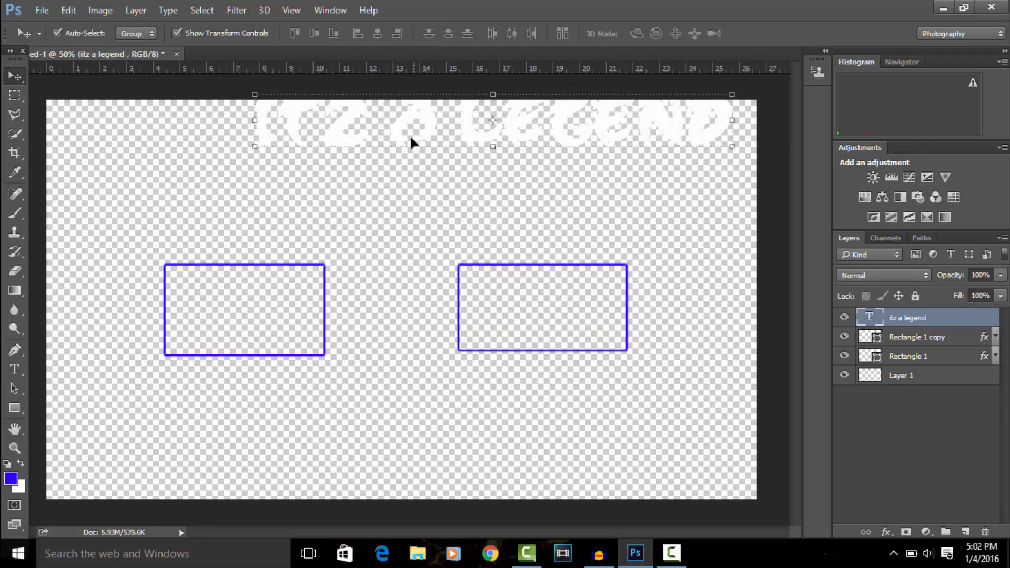
drag(411, 141, 333, 165)
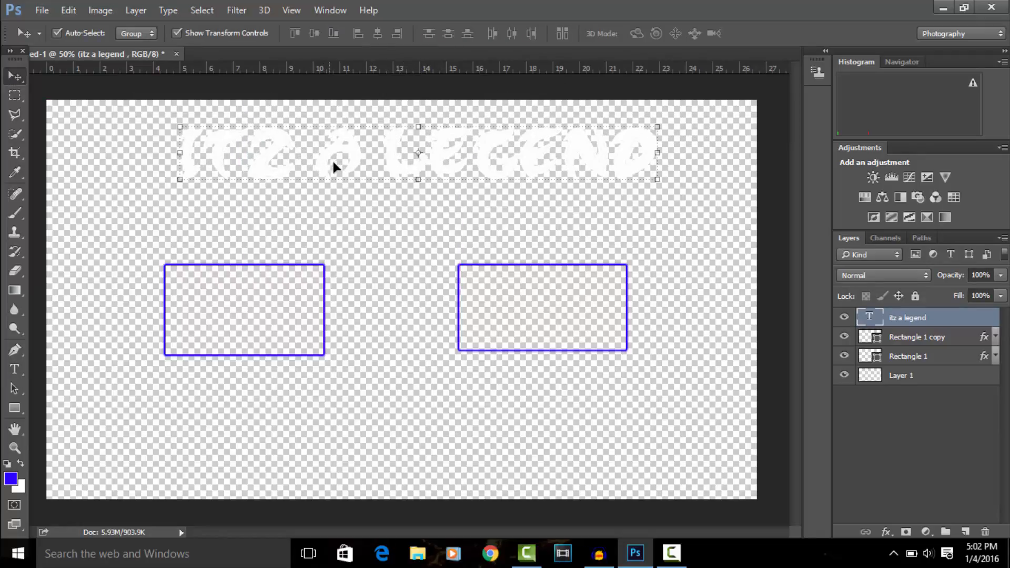
Apply Gradient Overlay and Drop Shadow effects to the title text layer, leaving Stroke off, and collapse its effects list
right_click(894, 317)
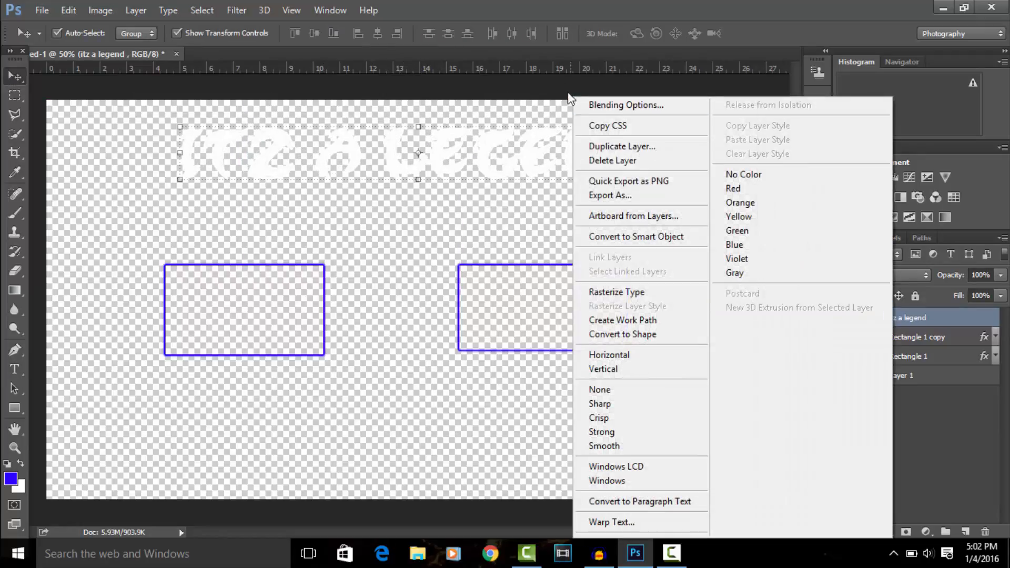
click(602, 102)
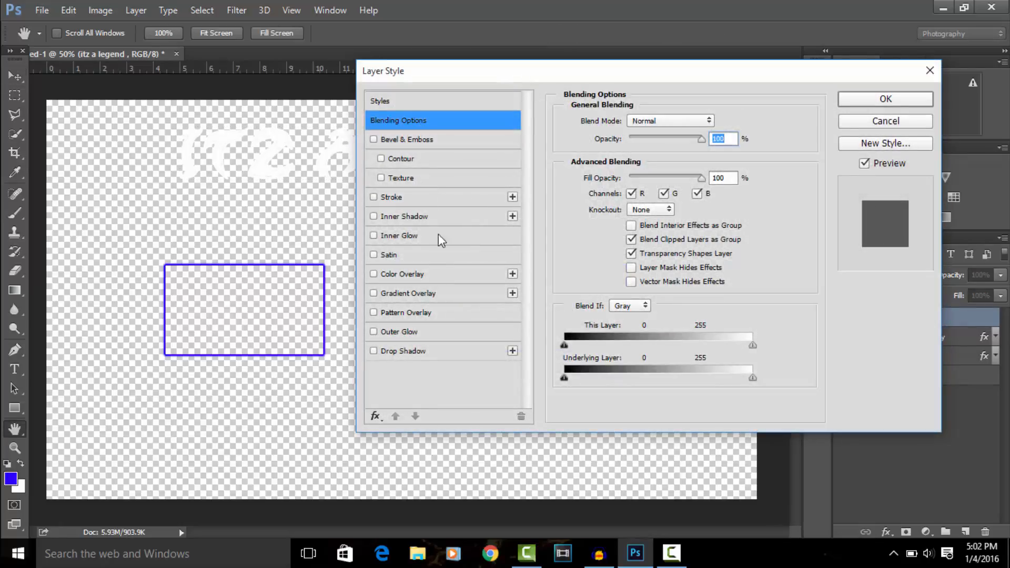
click(374, 293)
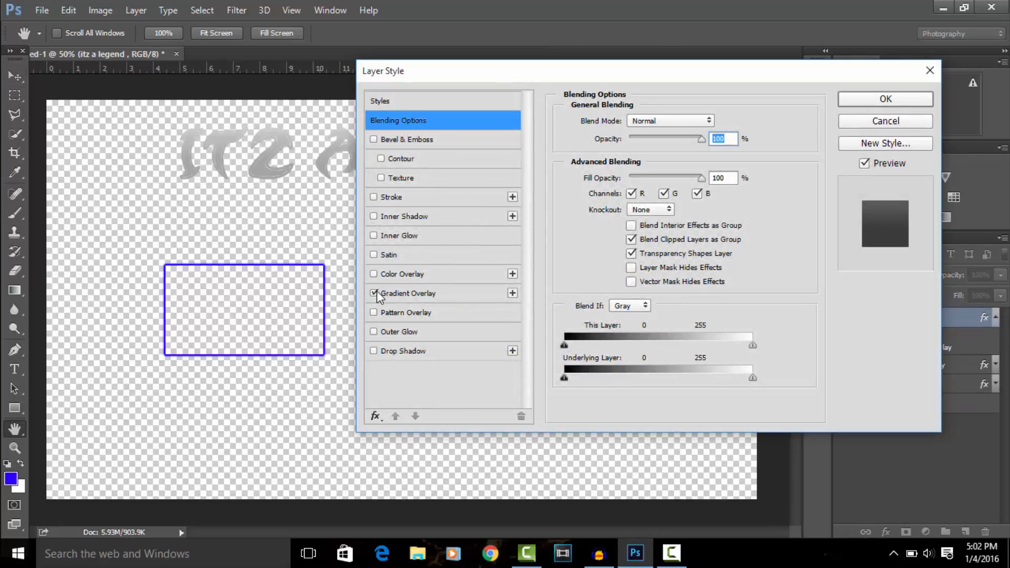
click(375, 352)
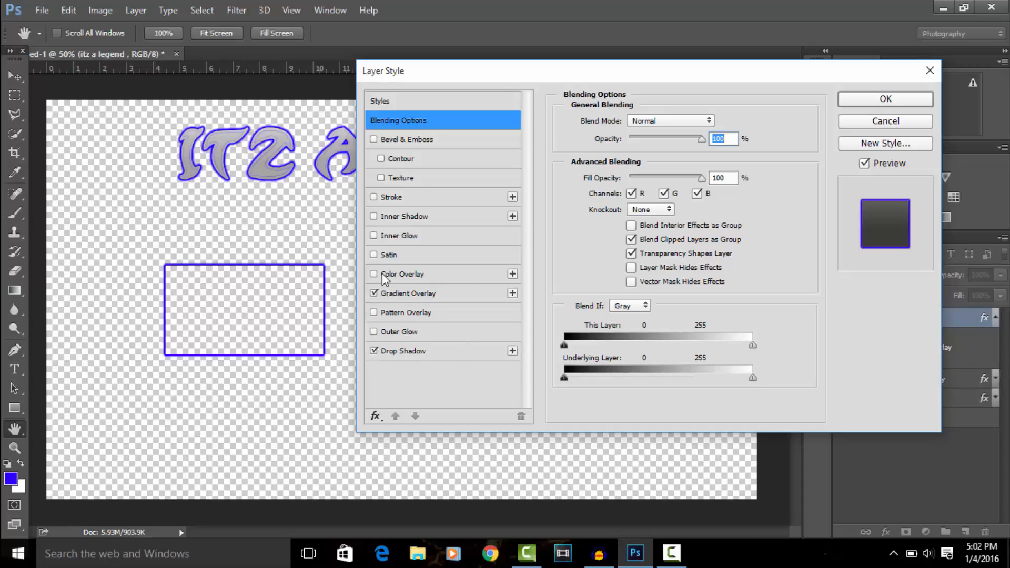
click(373, 199)
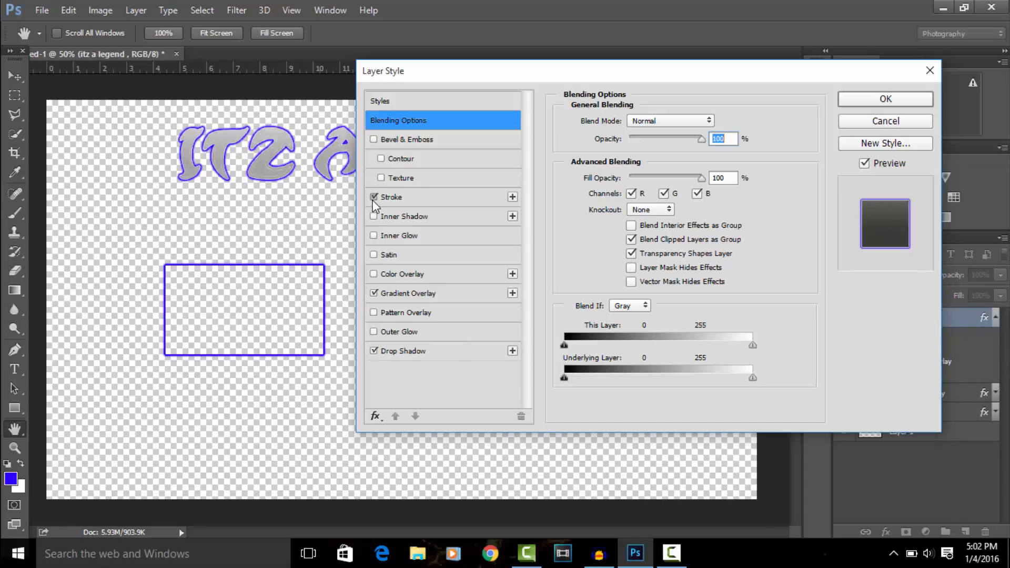
click(374, 198)
click(886, 99)
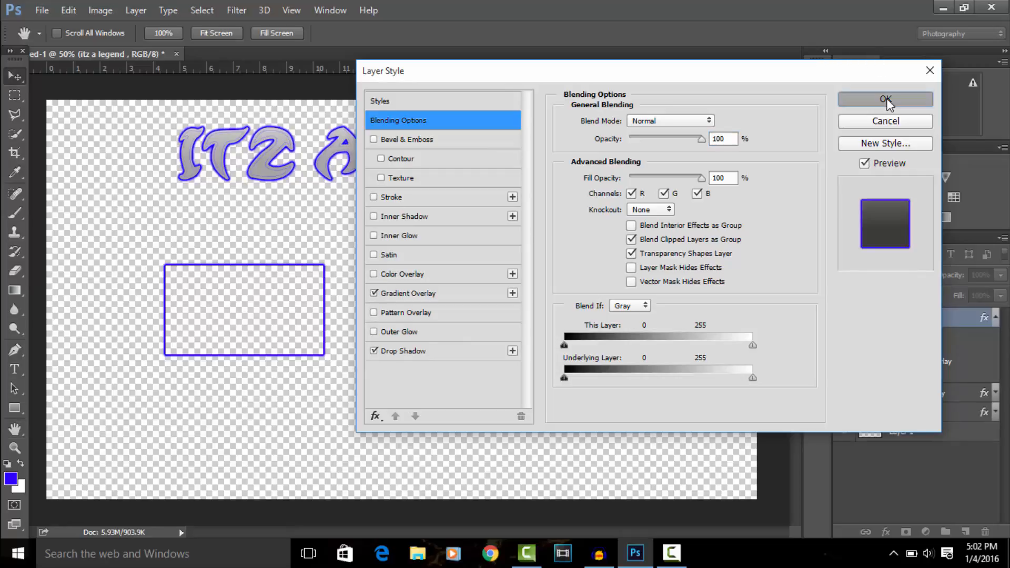
click(996, 318)
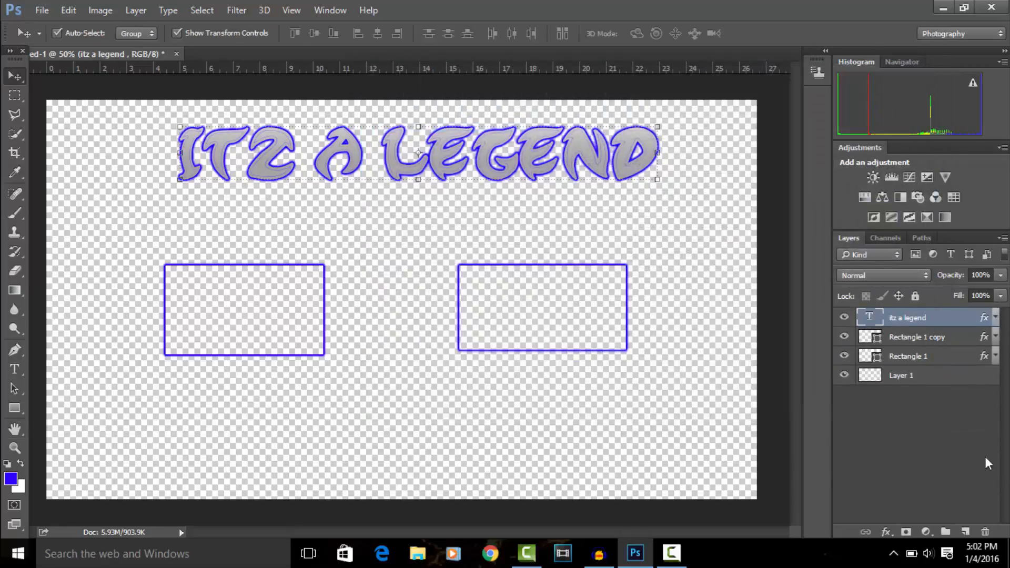
Add a new layer with the text "previous" in 200 pt Lund Regular below the rectangles
click(965, 532)
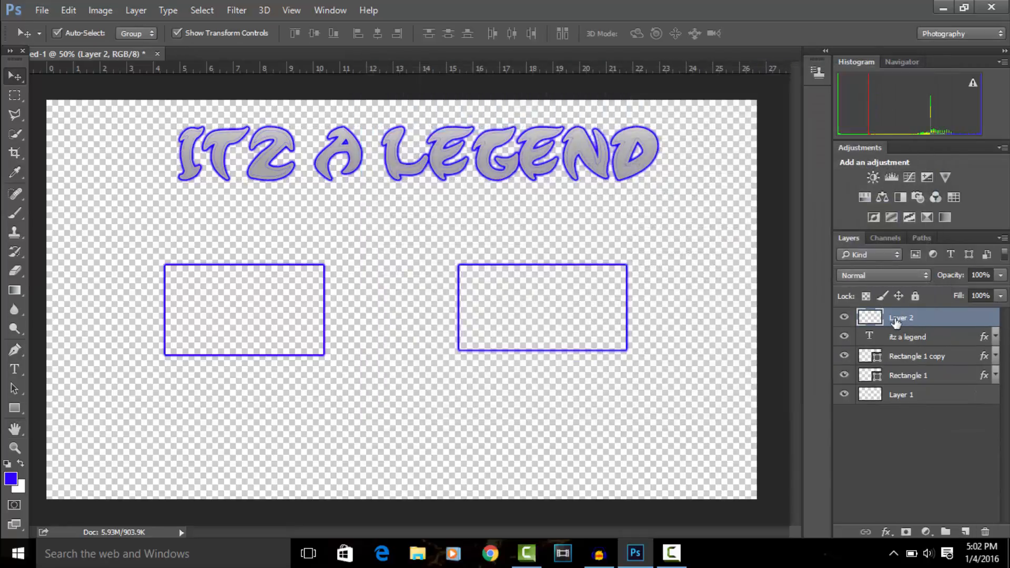
click(14, 369)
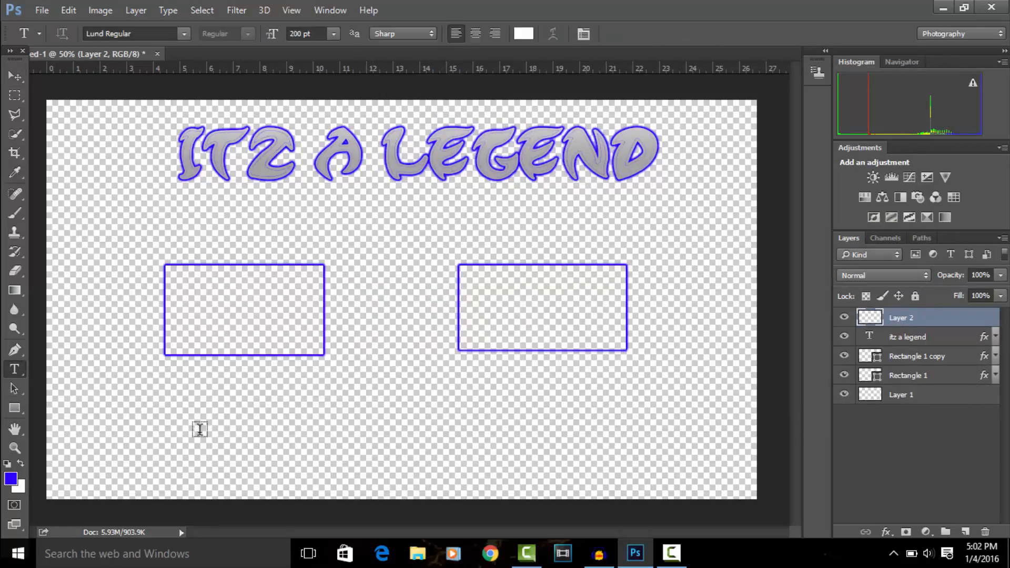
click(286, 421)
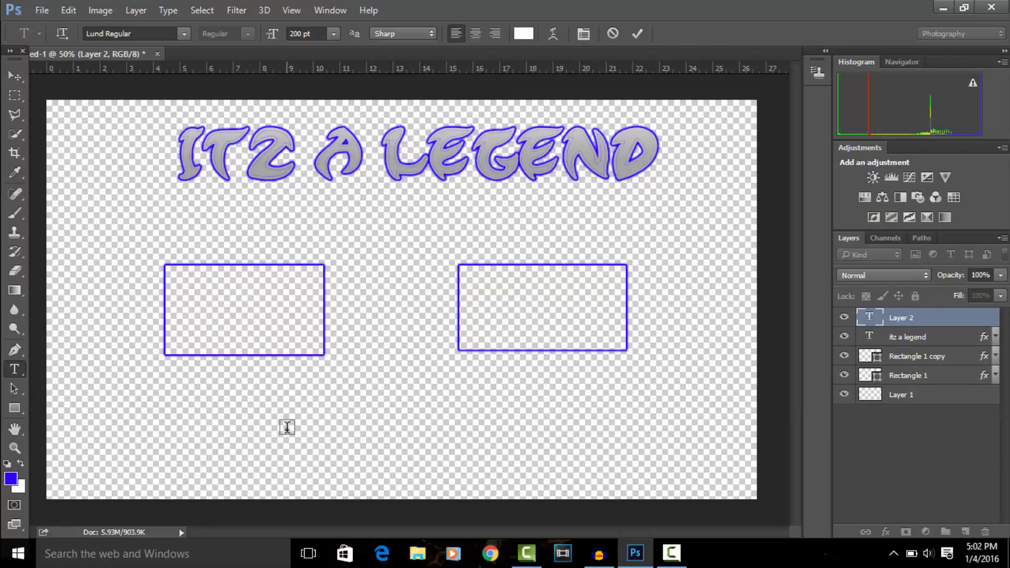
text(previous)
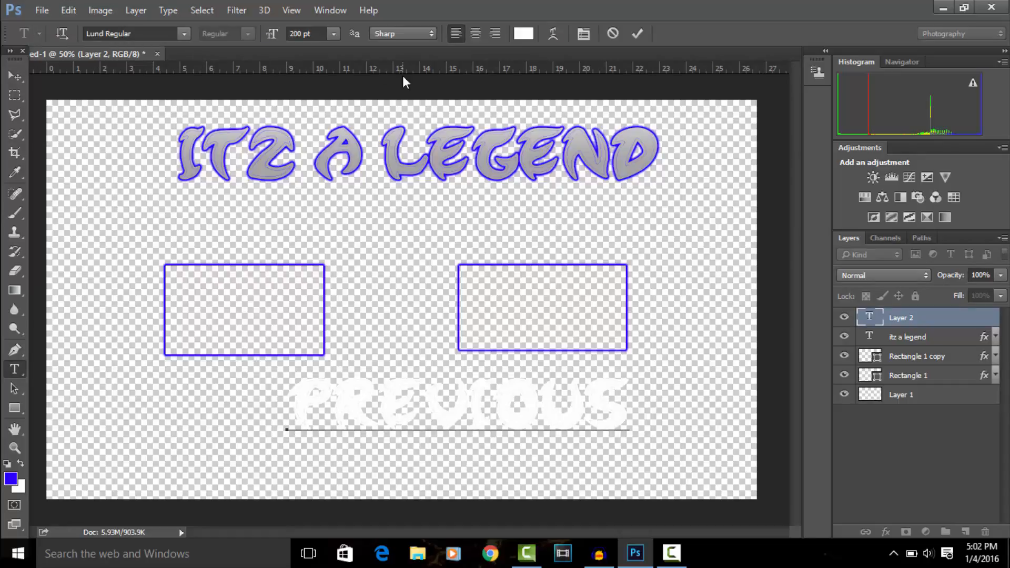
click(643, 33)
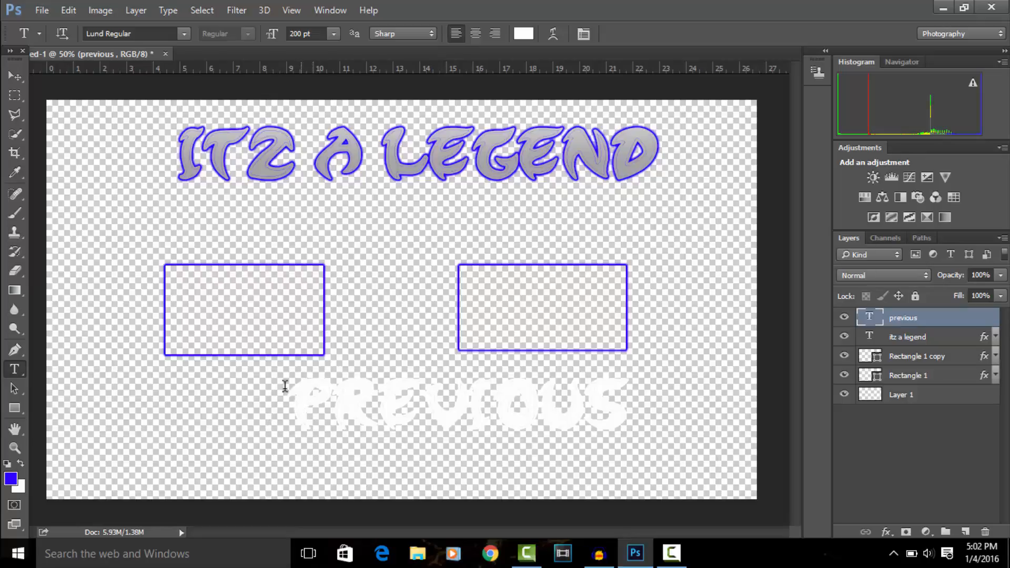
Scale the "previous" text to about 37% width and 54% height and place it inside the left rectangle
click(9, 79)
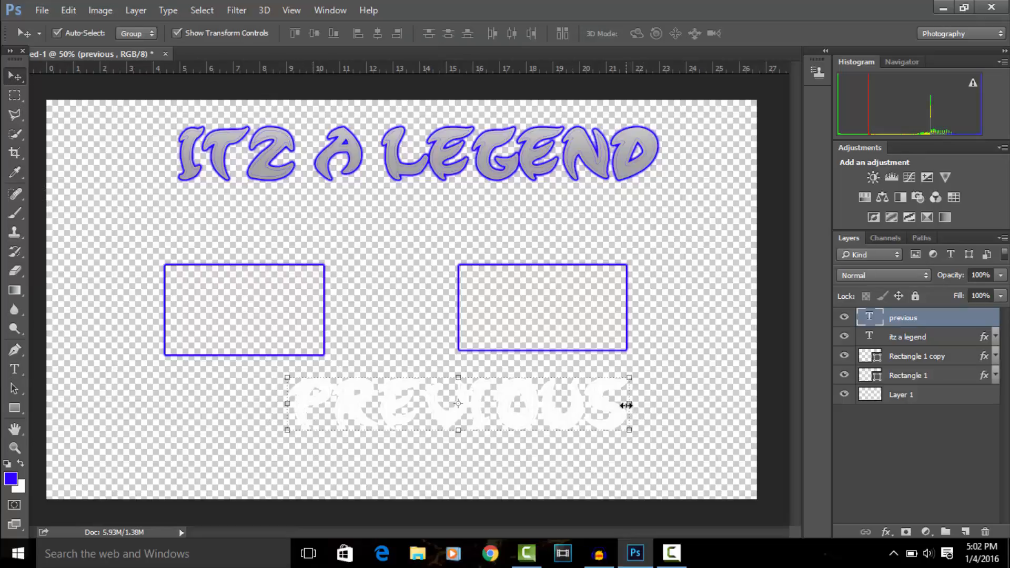
drag(627, 406, 316, 409)
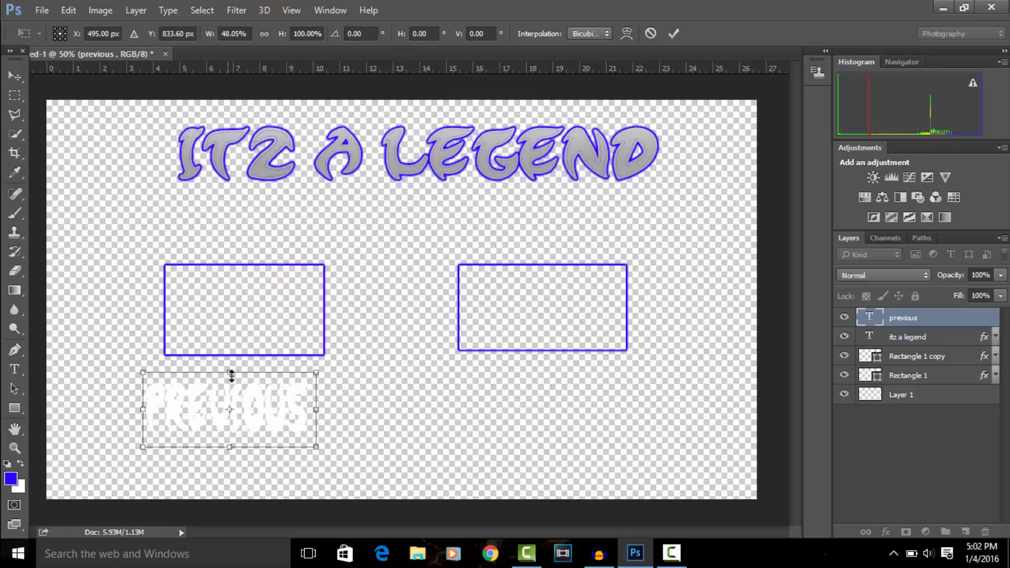
drag(231, 375, 245, 356)
drag(254, 434, 271, 312)
drag(338, 311, 273, 316)
drag(240, 352, 246, 311)
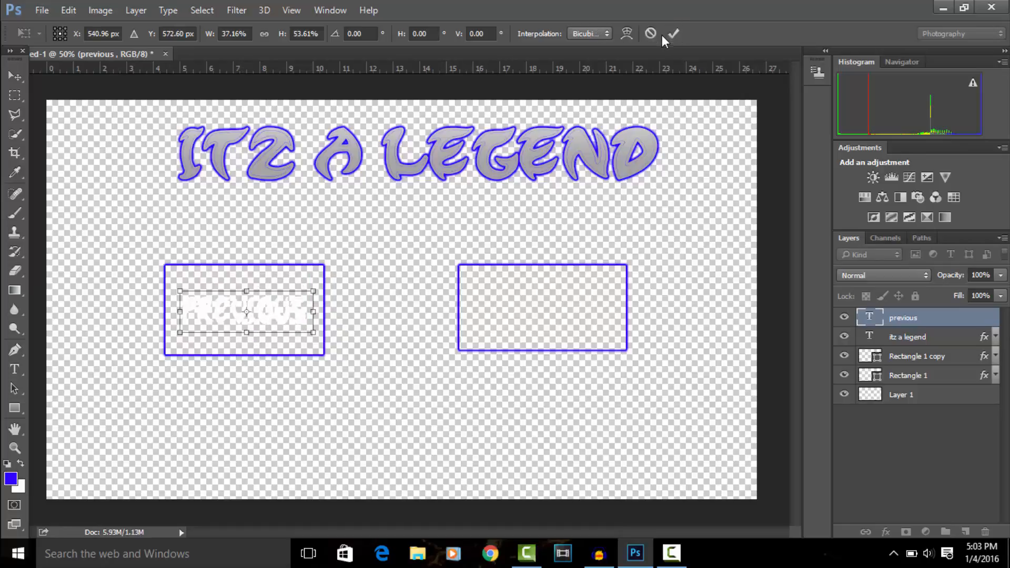
click(679, 34)
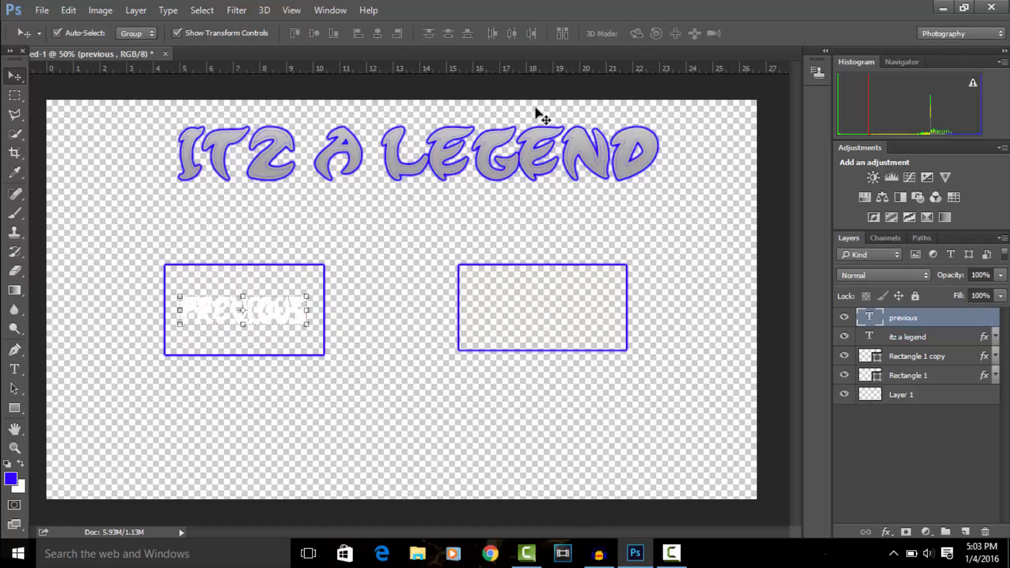
Apply Drop Shadow and Gradient Overlay effects to the "previous" text layer and collapse its effects list
right_click(964, 321)
click(762, 107)
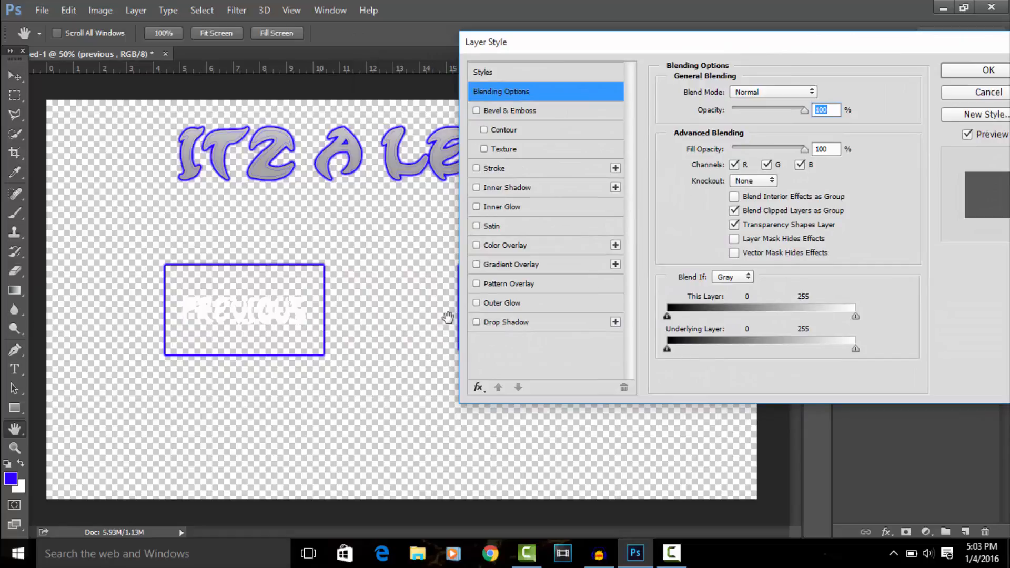
click(477, 322)
click(477, 265)
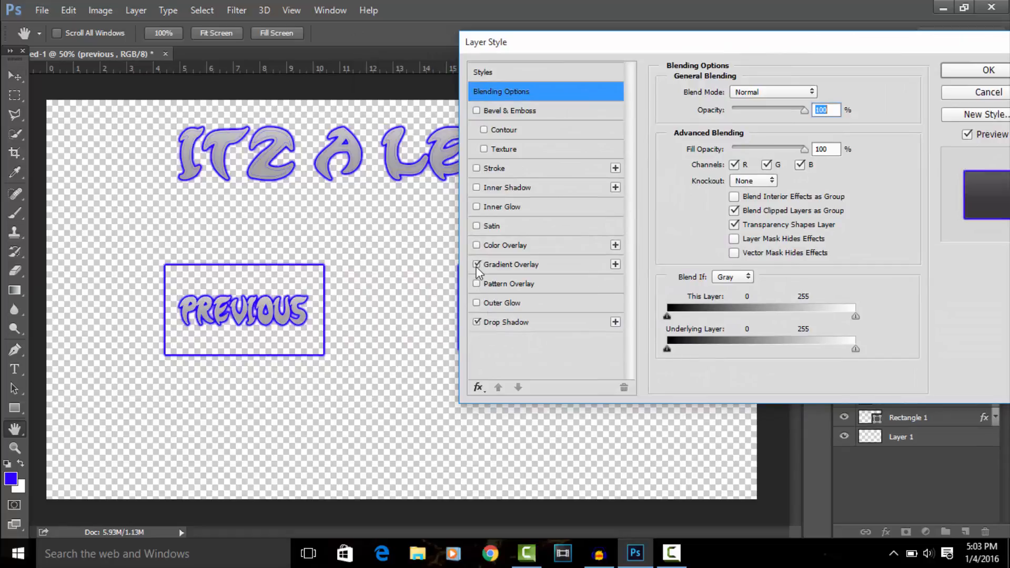
click(980, 74)
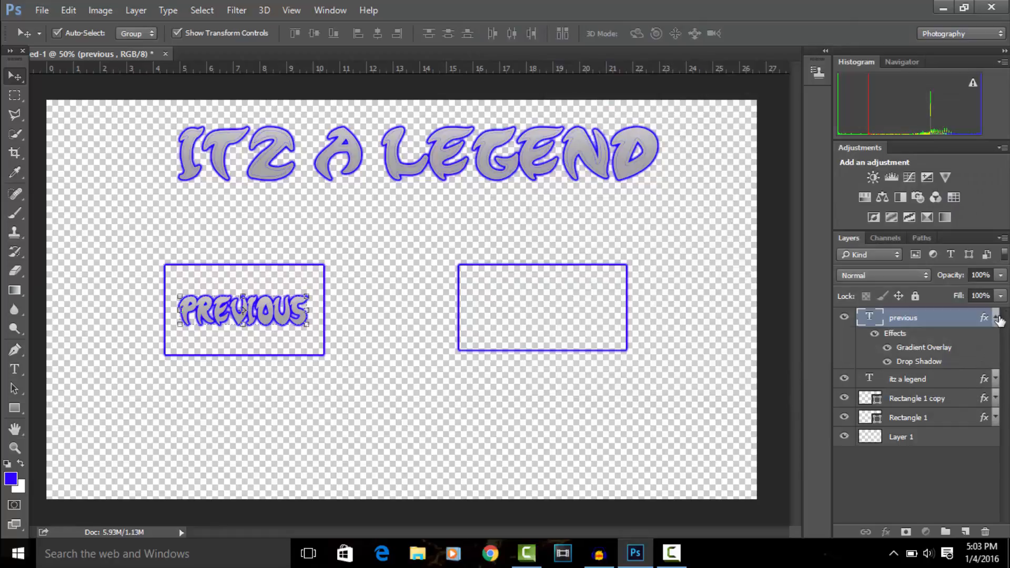
click(996, 318)
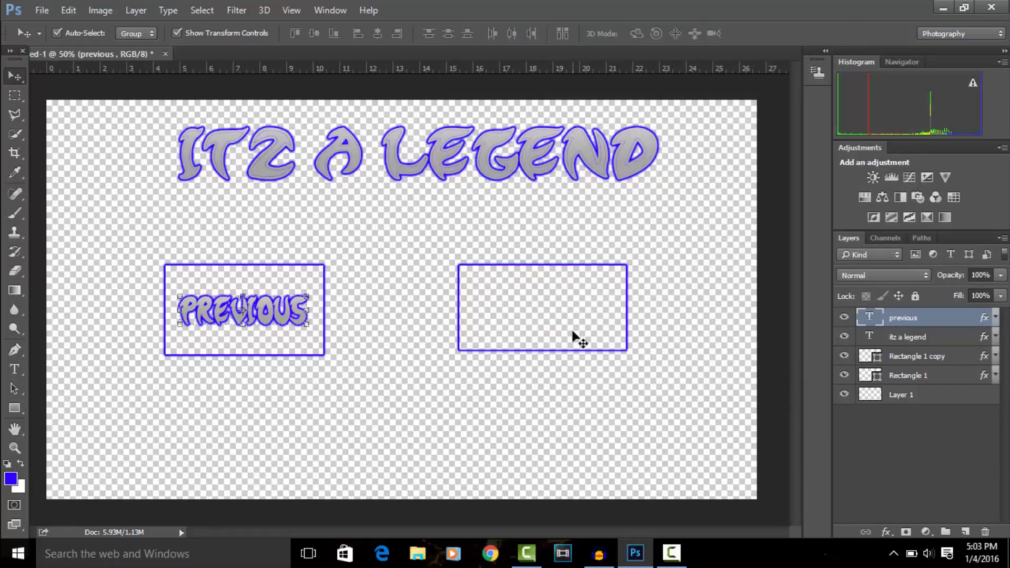
Add one new layer with the text "next" in 200 pt Lund Regular below the rectangles, deleting the surplus empty layer
click(965, 532)
click(964, 533)
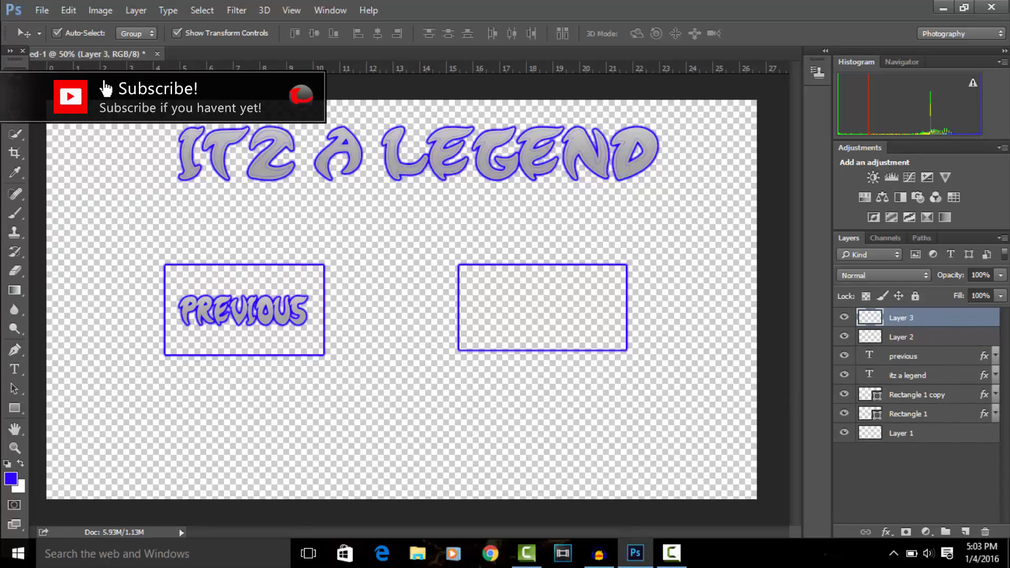
click(985, 533)
click(488, 220)
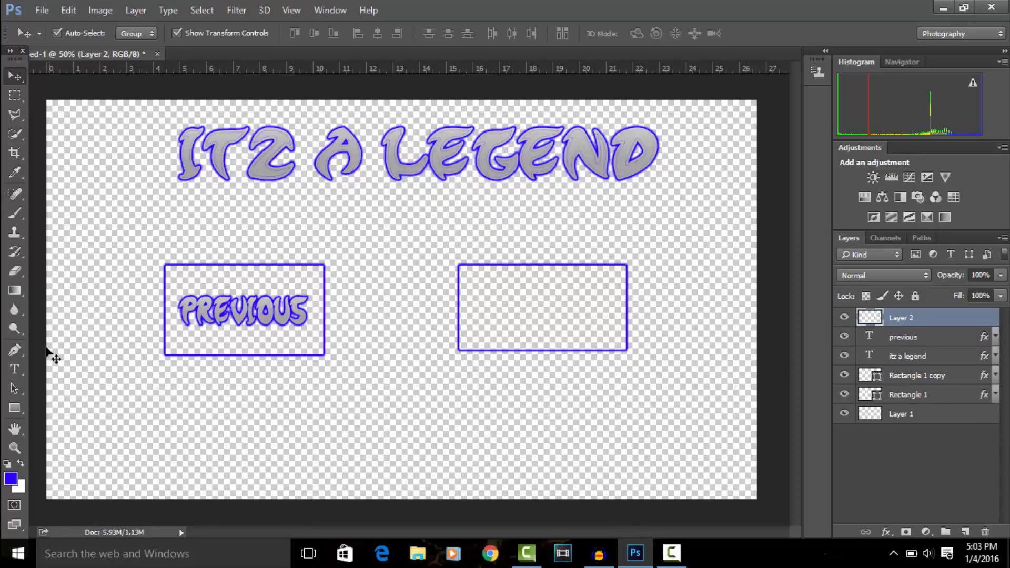
click(14, 369)
click(324, 413)
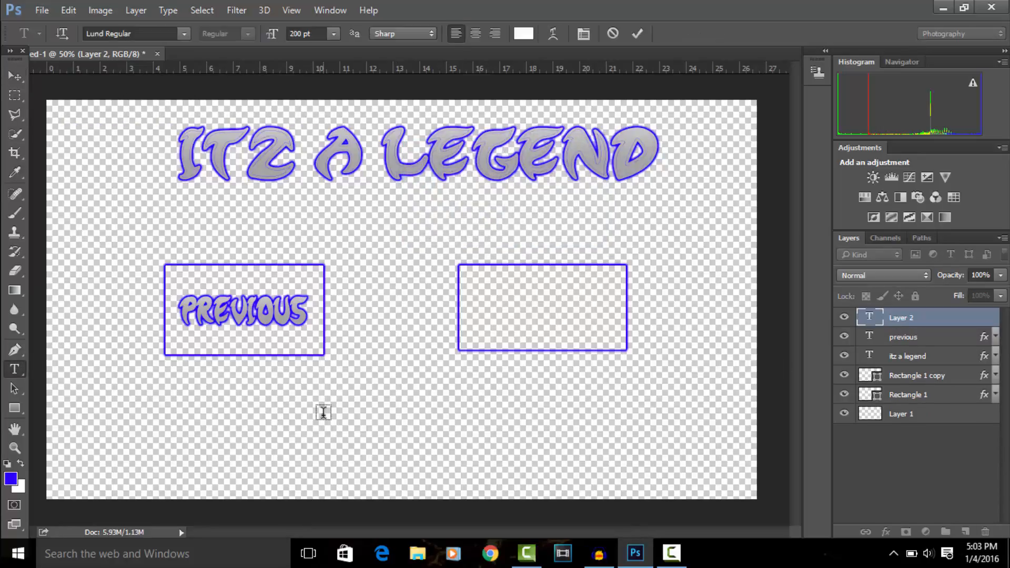
text(next)
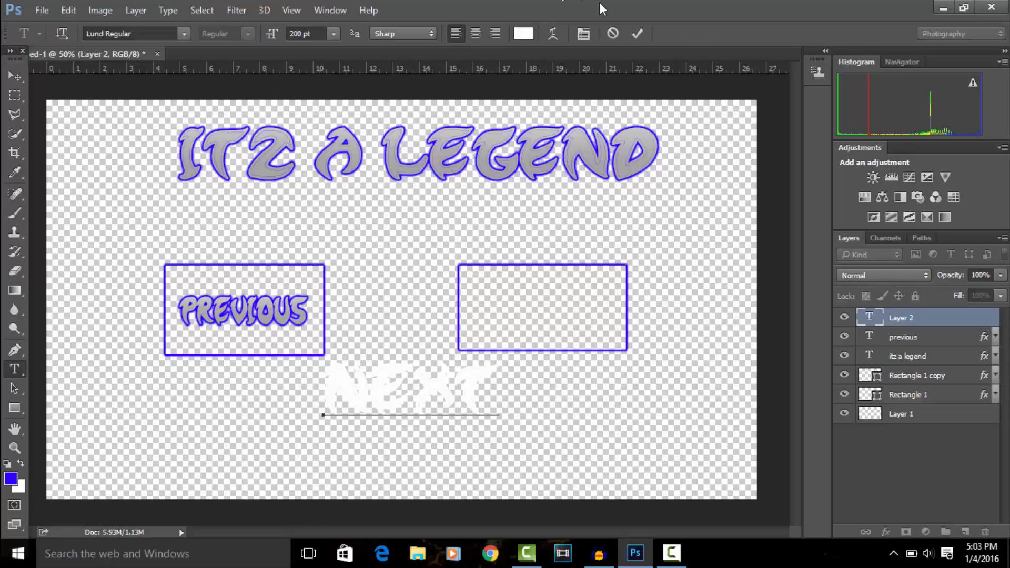
click(637, 34)
Scale the "next" text to about 65% width and 67% height and place it inside the right rectangle
click(15, 78)
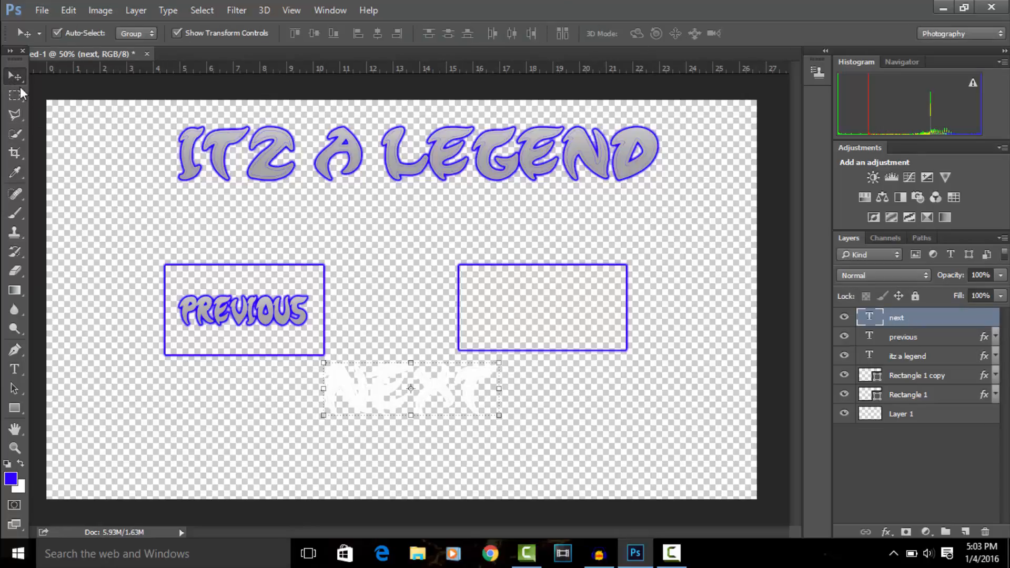
drag(500, 389, 563, 316)
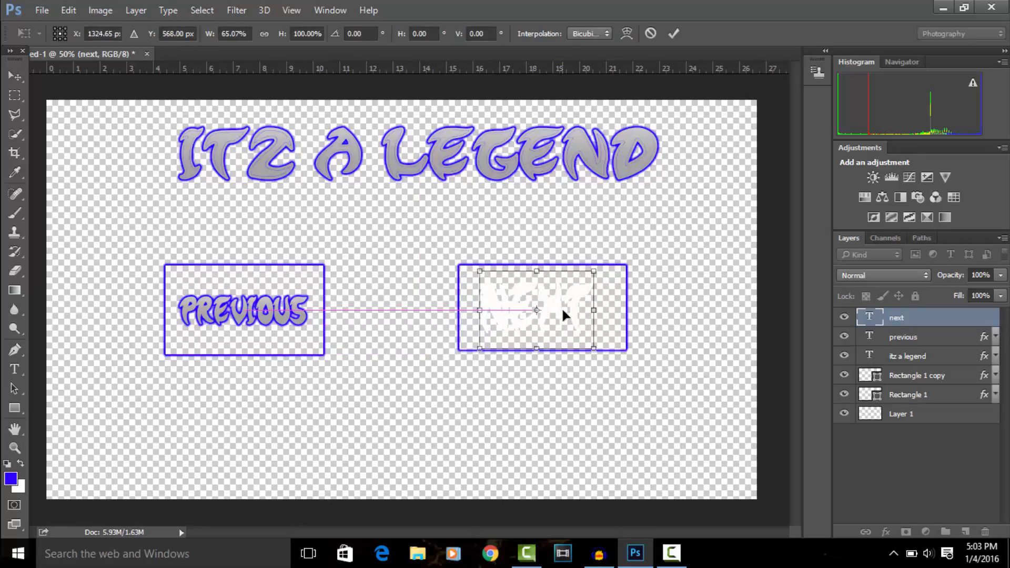
drag(539, 272, 543, 311)
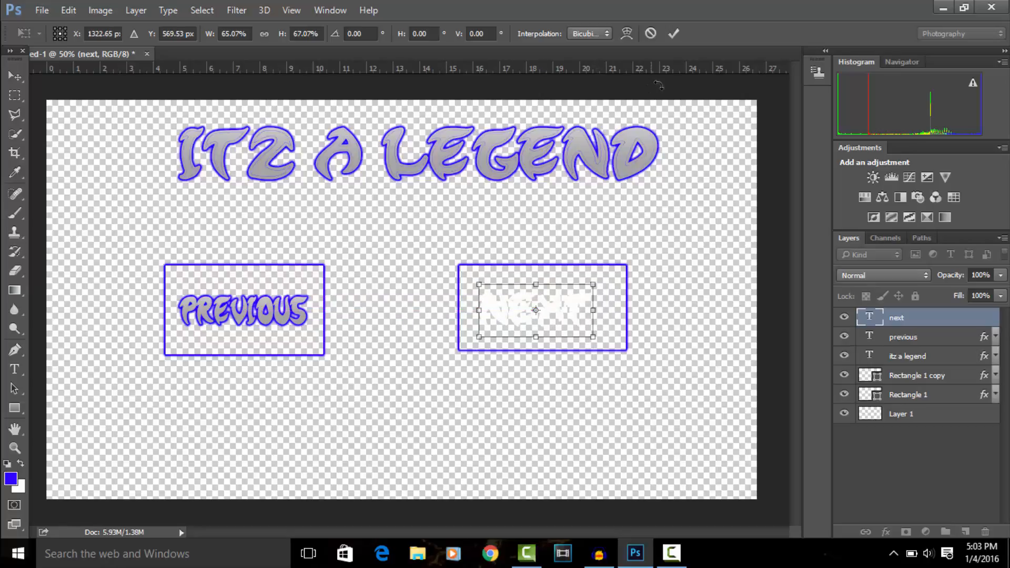
click(674, 33)
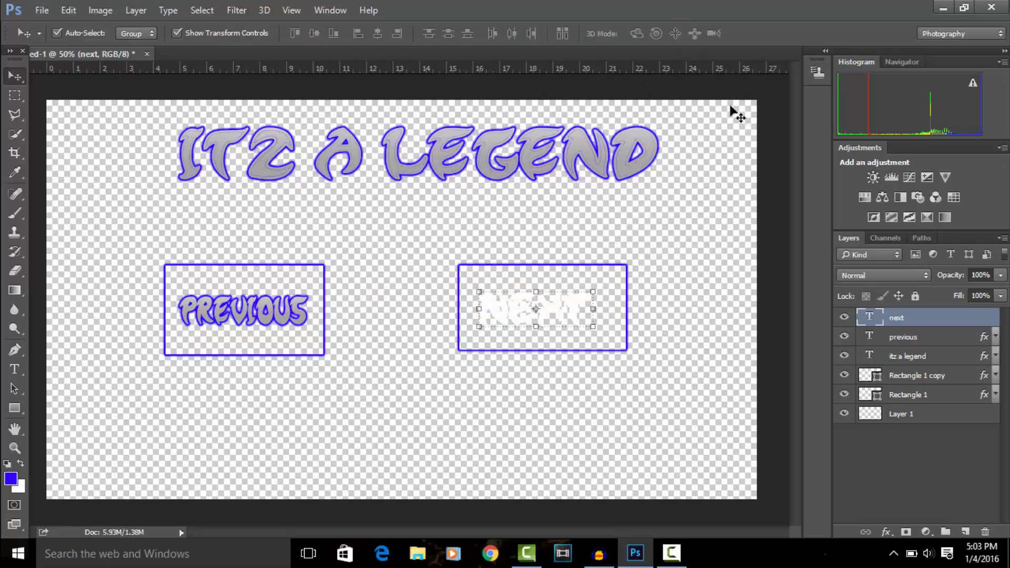
Apply Gradient Overlay and Drop Shadow effects to the "next" text layer and collapse its effects list
right_click(919, 324)
click(677, 102)
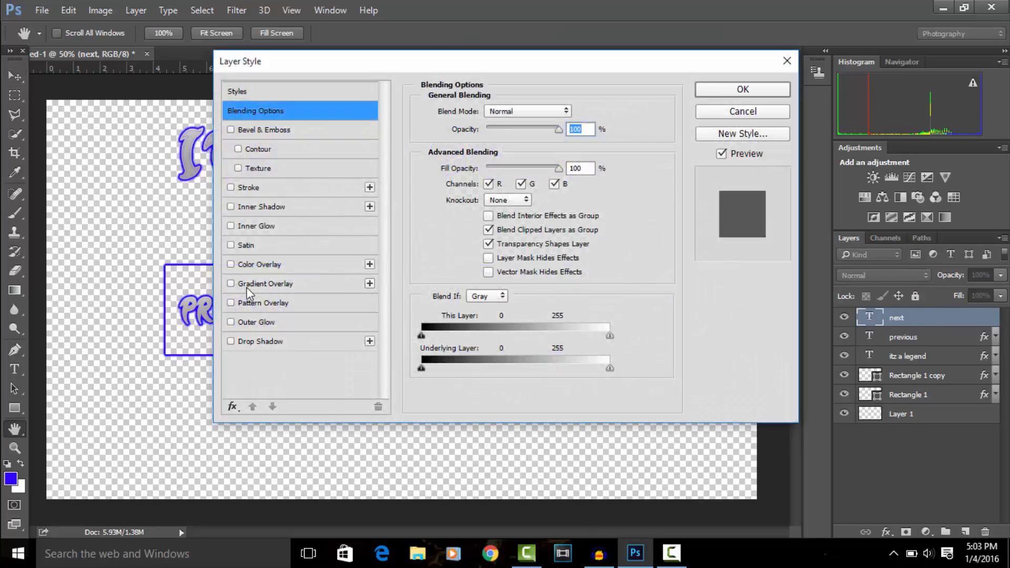
click(231, 284)
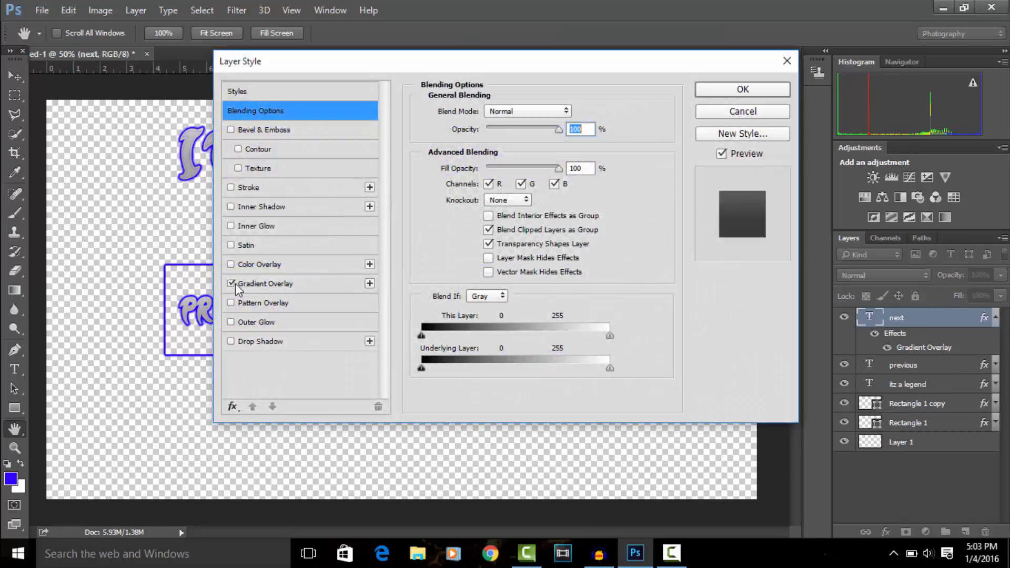
click(243, 342)
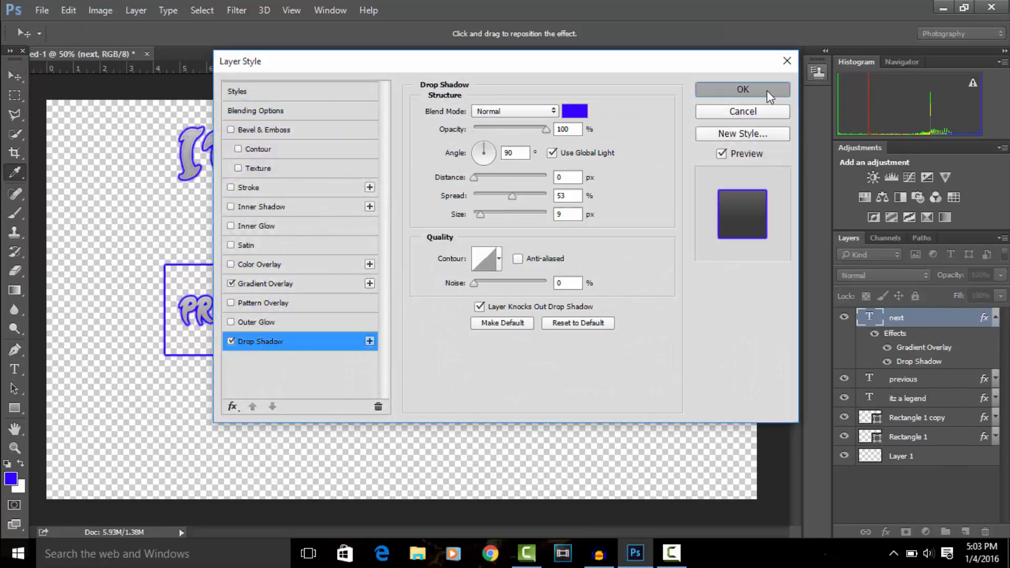
click(768, 94)
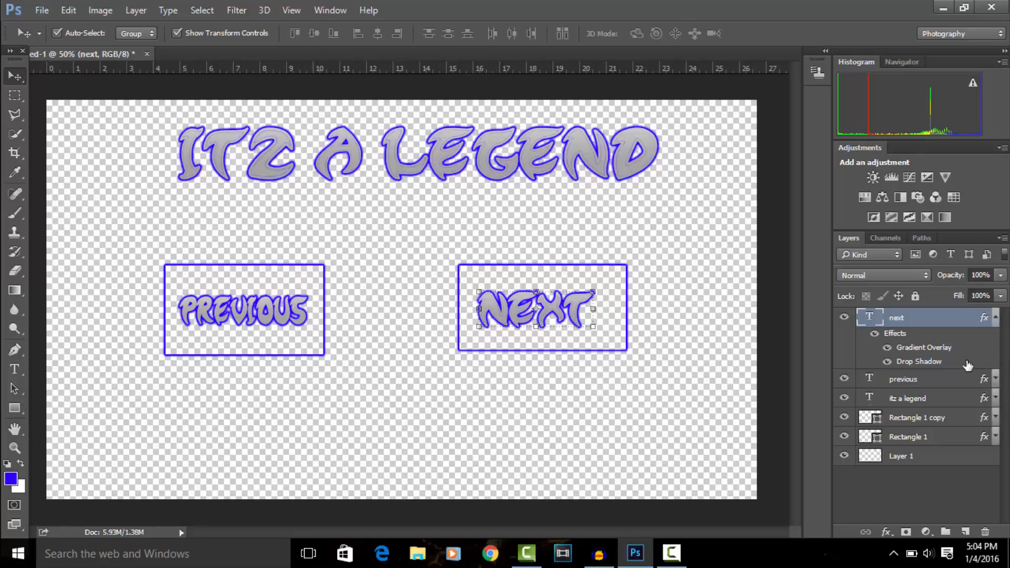
click(995, 316)
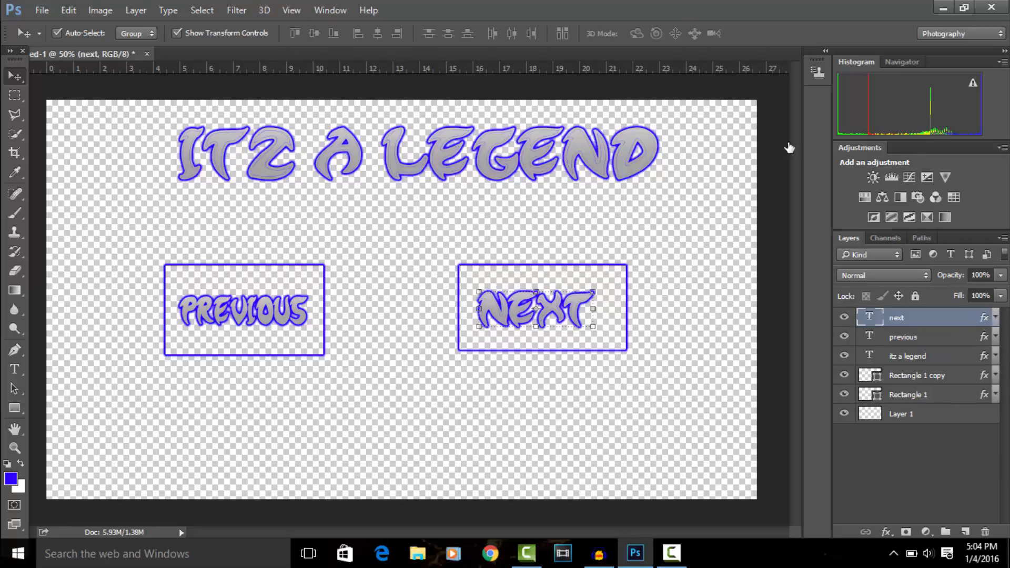
Place the image "twitter shoutout.png" from the Pictures folder as an embedded layer
click(34, 10)
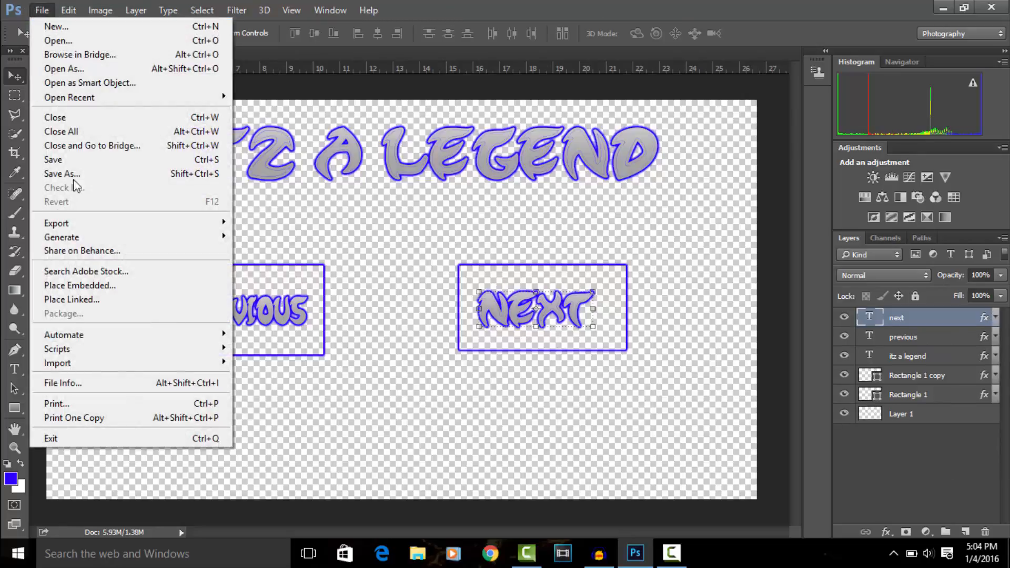
click(108, 286)
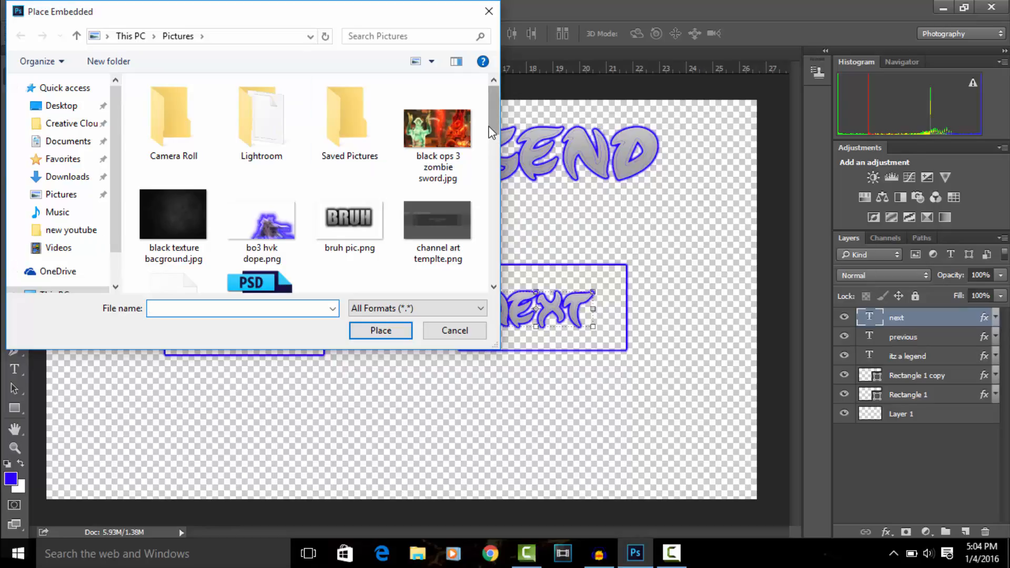
drag(491, 132, 504, 270)
click(166, 279)
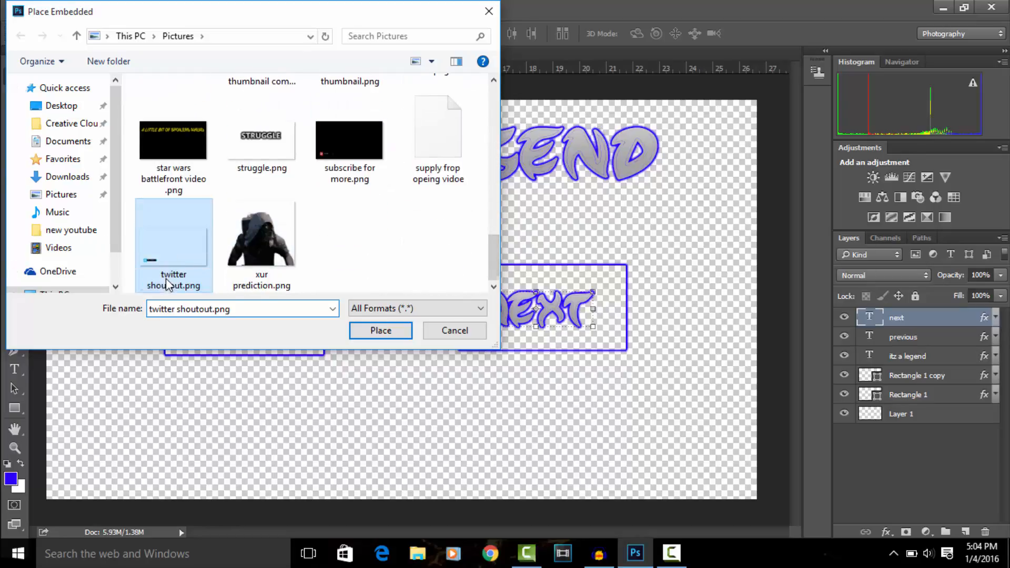
click(368, 332)
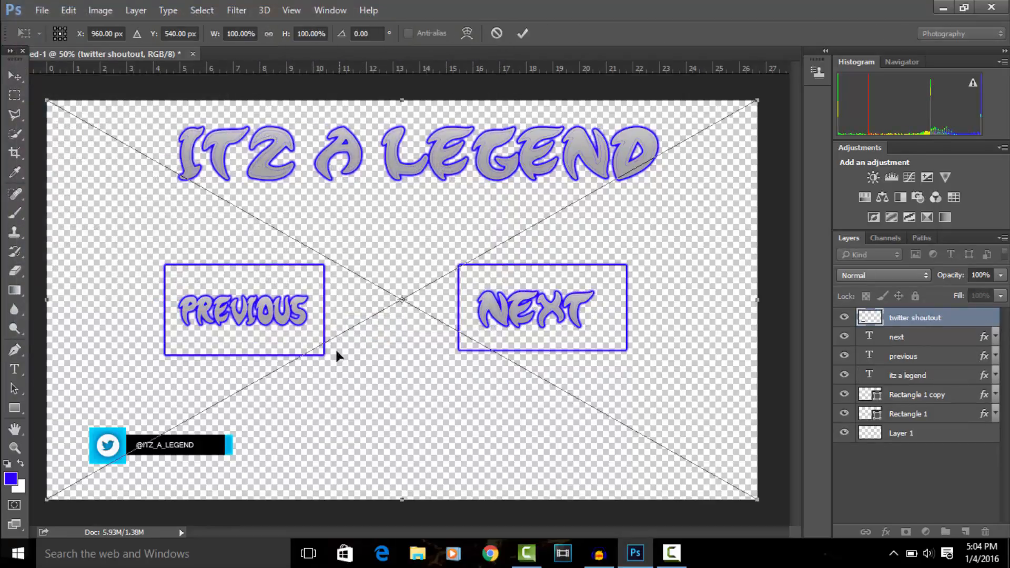
Enlarge the Twitter banner to about 114% width and 119% height and position it directly below the left rectangle, aligned with its edges
right_click(351, 317)
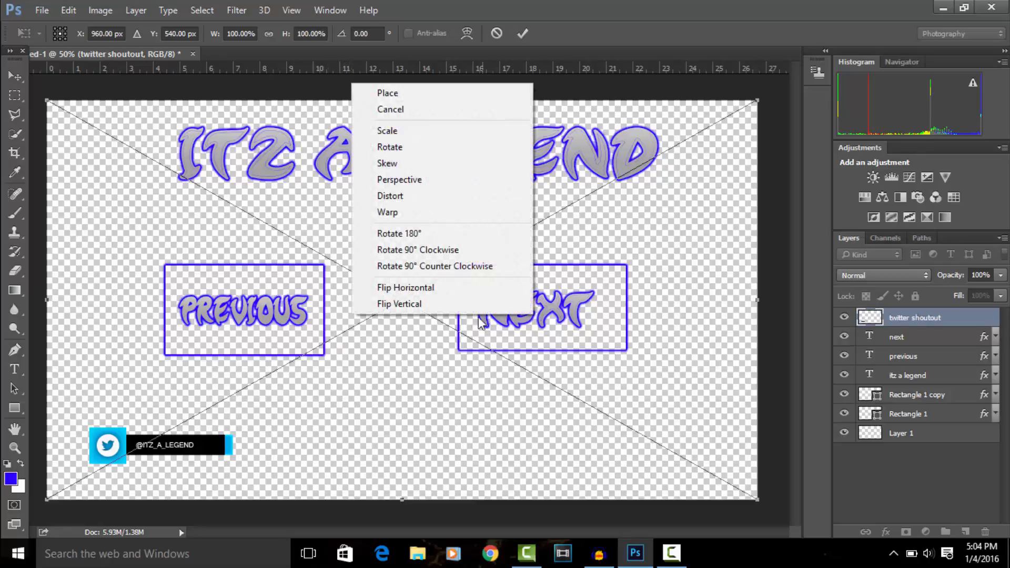
click(426, 368)
drag(405, 339, 470, 310)
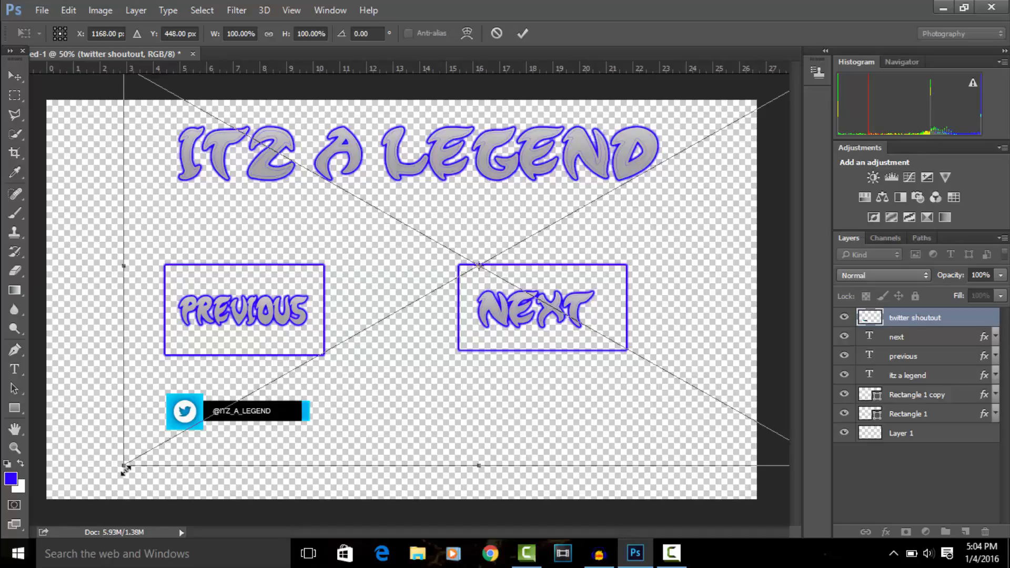
drag(122, 465, 28, 541)
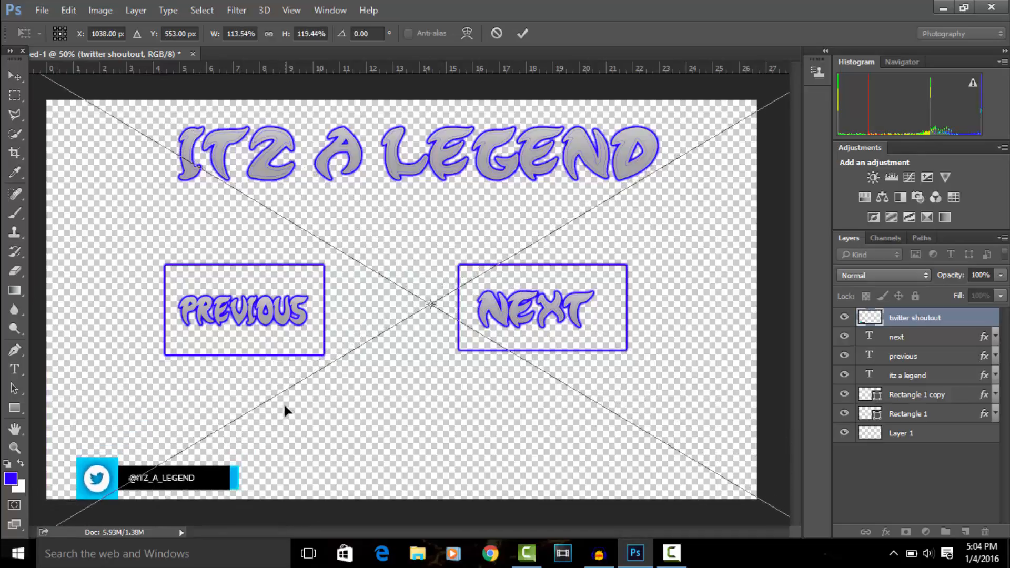
drag(284, 405, 354, 344)
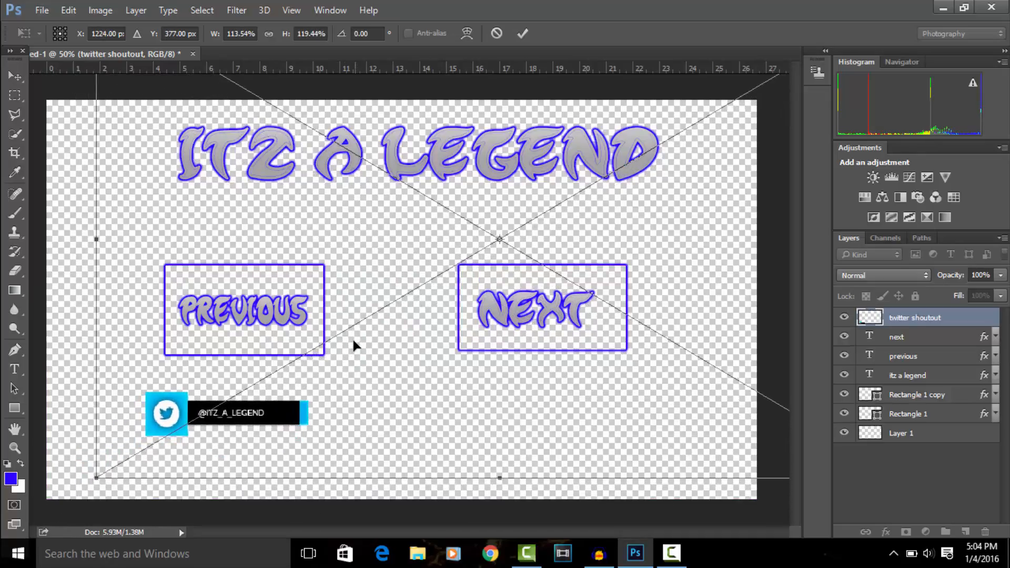
click(524, 32)
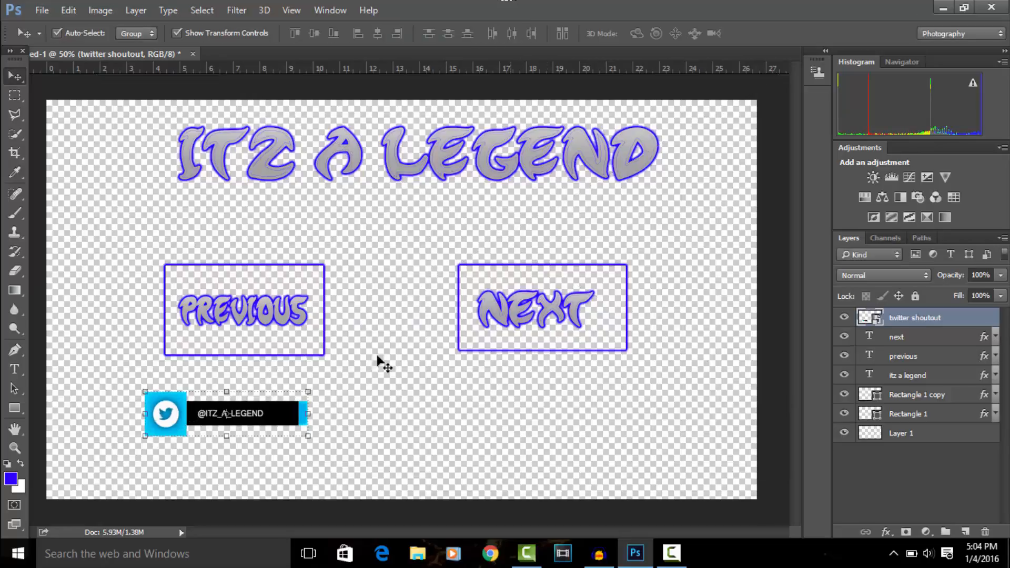
right_click(256, 424)
click(254, 414)
drag(271, 413, 292, 412)
Place the image "subscribe for more.png" from the Pictures folder as an embedded layer
click(42, 10)
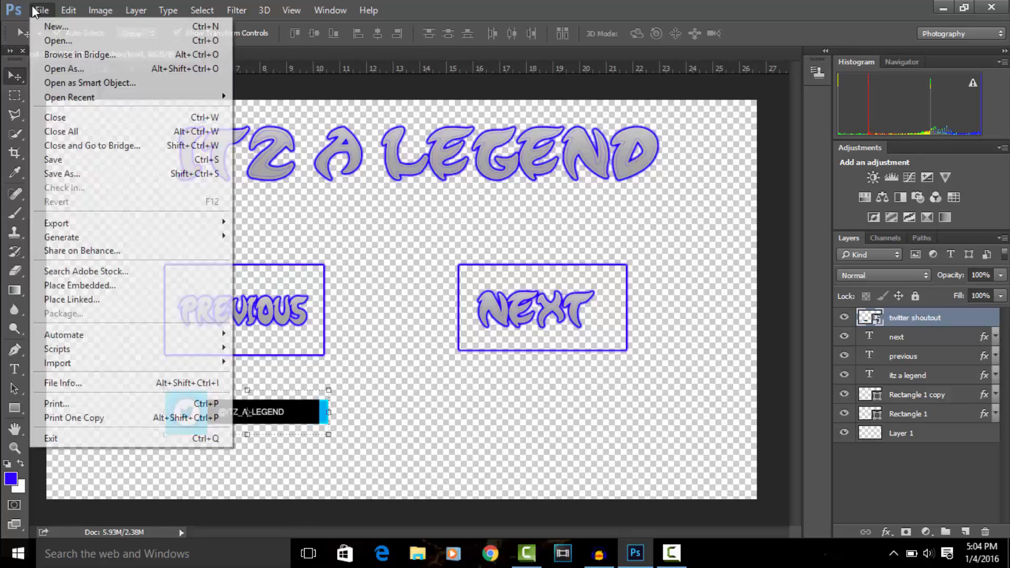
click(86, 289)
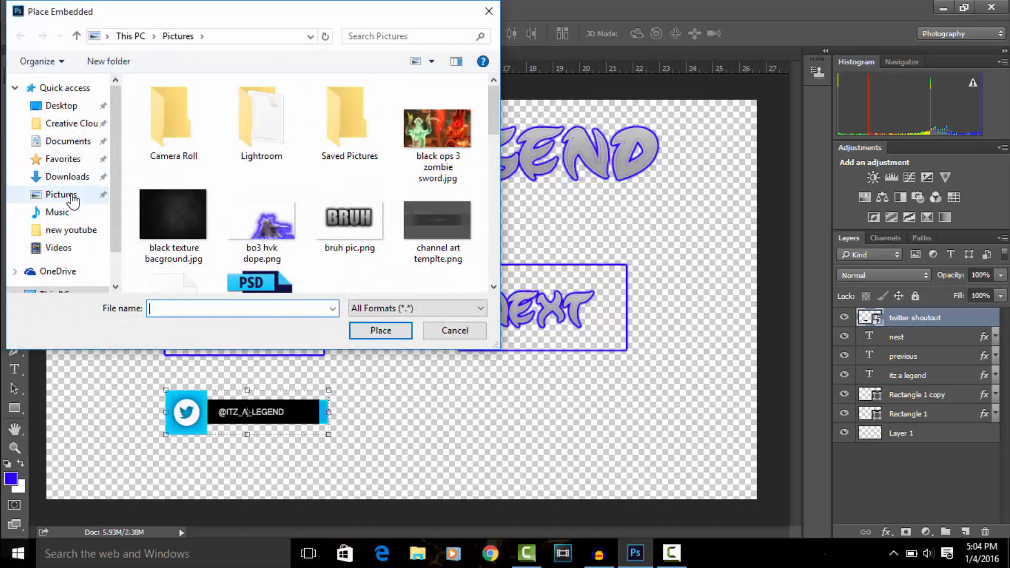
click(77, 194)
drag(494, 106, 498, 241)
click(386, 218)
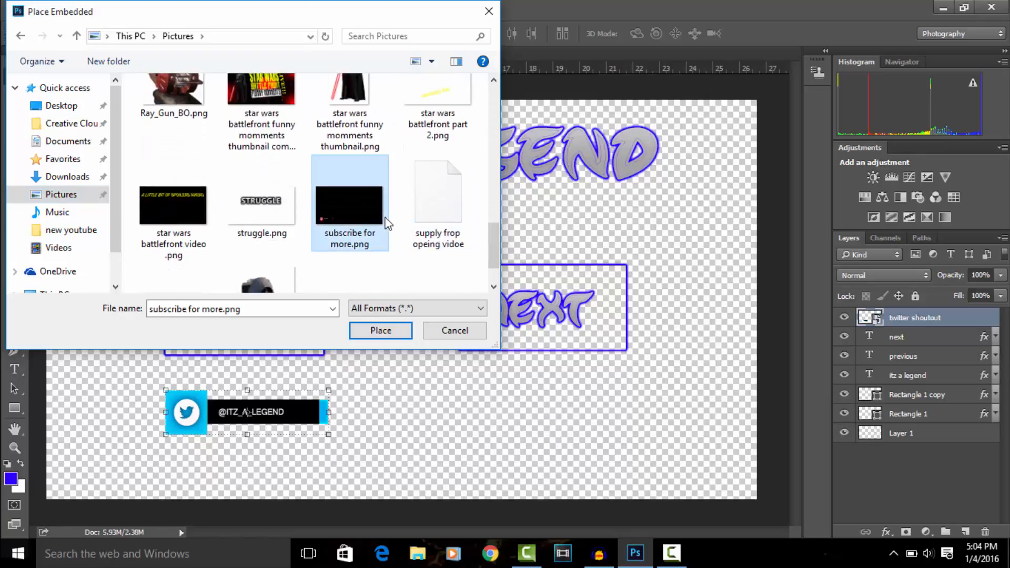
click(392, 338)
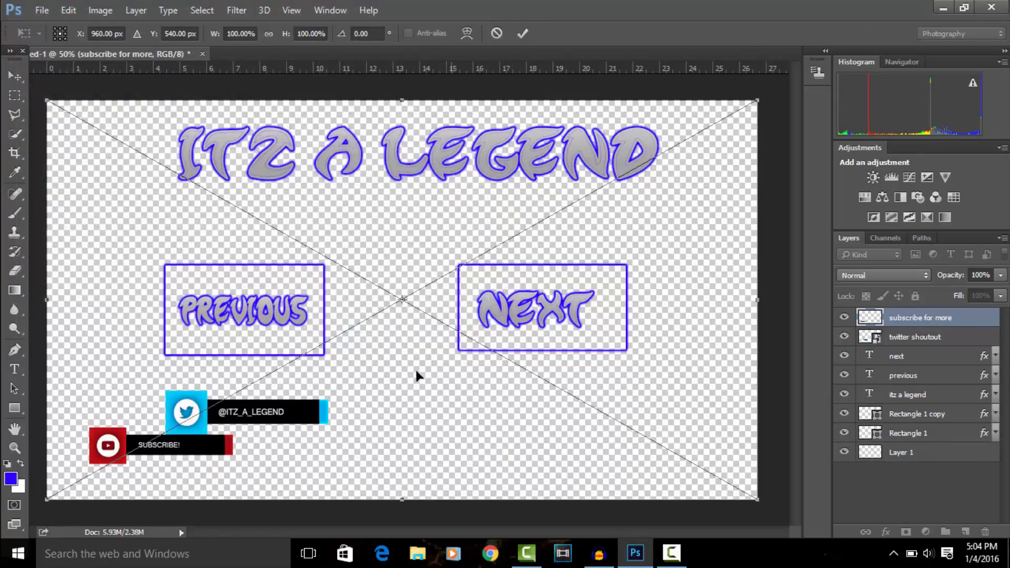
Position the Subscribe banner directly below the "next" rectangle, aligned with its left edge and level with the Twitter banner
drag(417, 372, 801, 330)
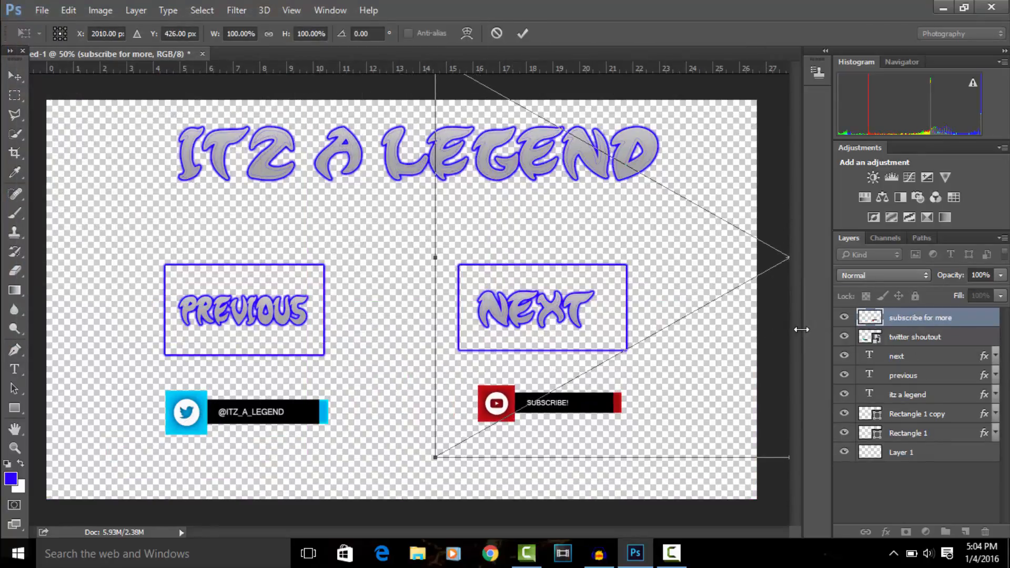
click(524, 34)
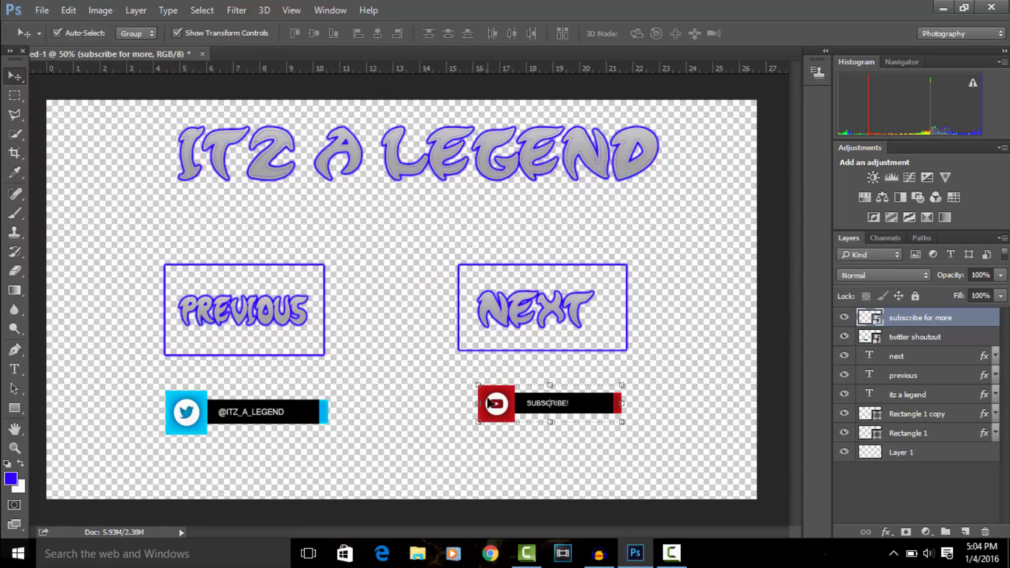
drag(489, 400, 479, 407)
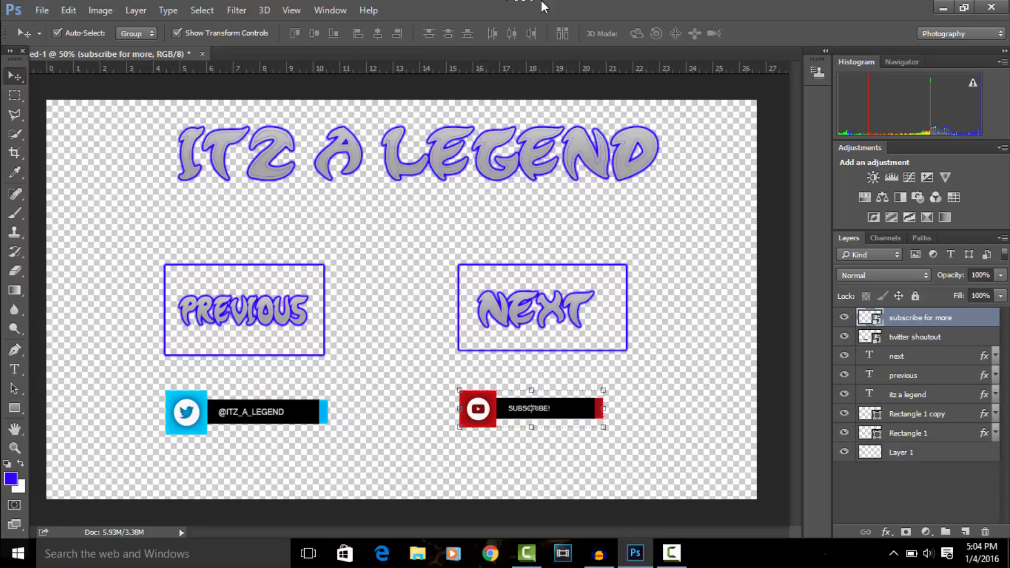
Save a copy of the layout in PNG format as "outro png" in the Pictures folder
click(42, 10)
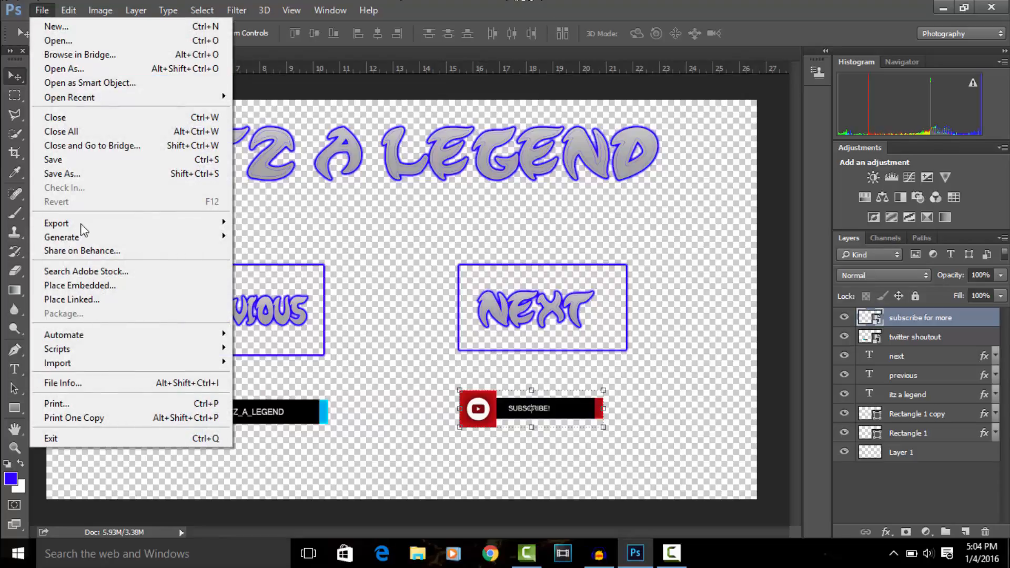
click(67, 178)
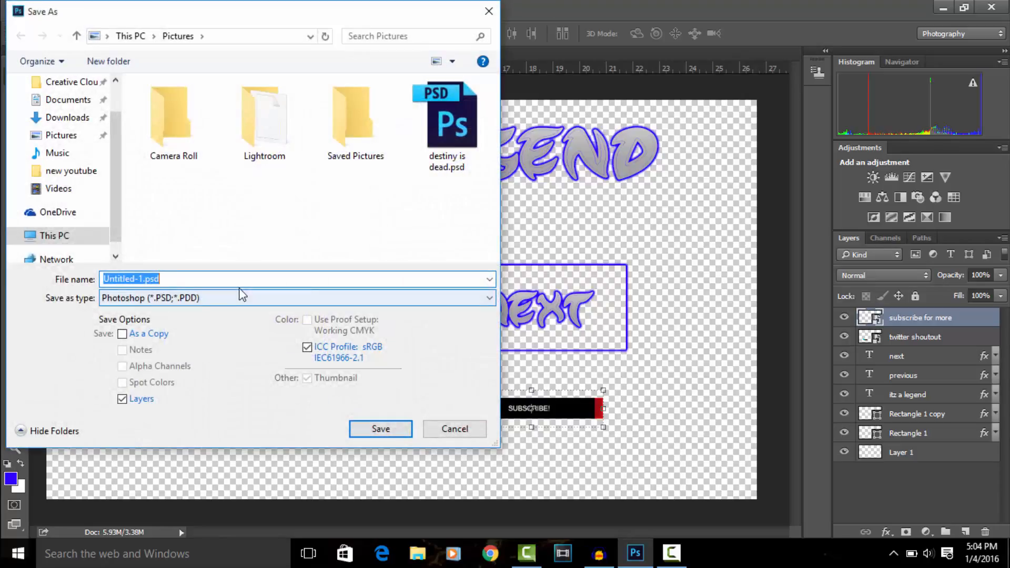
click(241, 298)
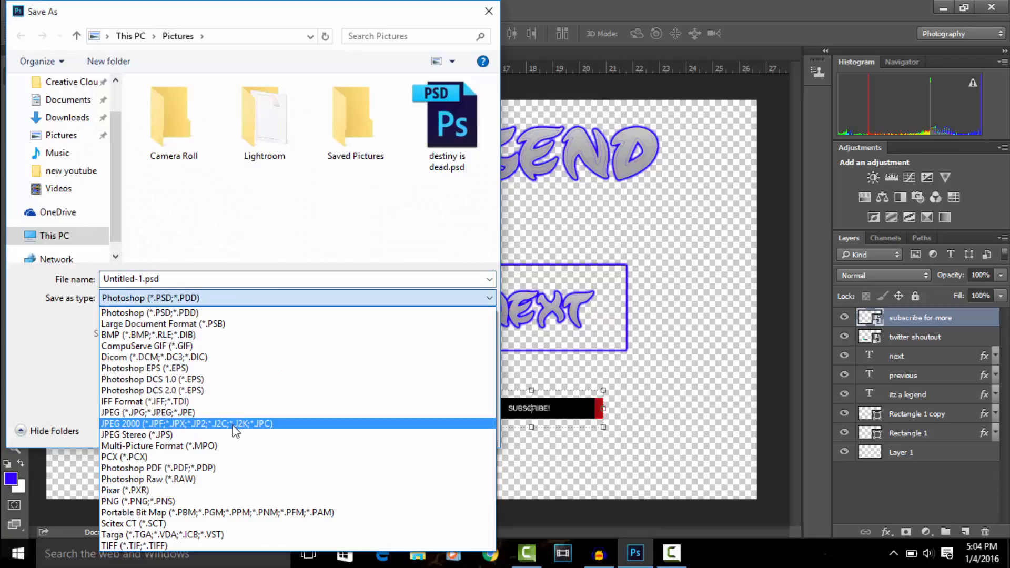
click(232, 502)
click(208, 280)
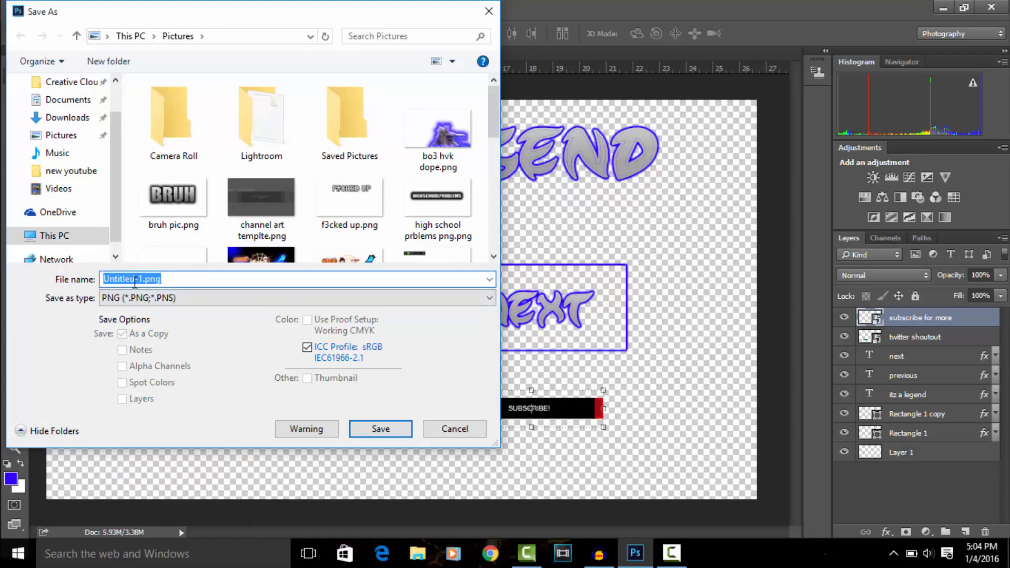
text(outro p)
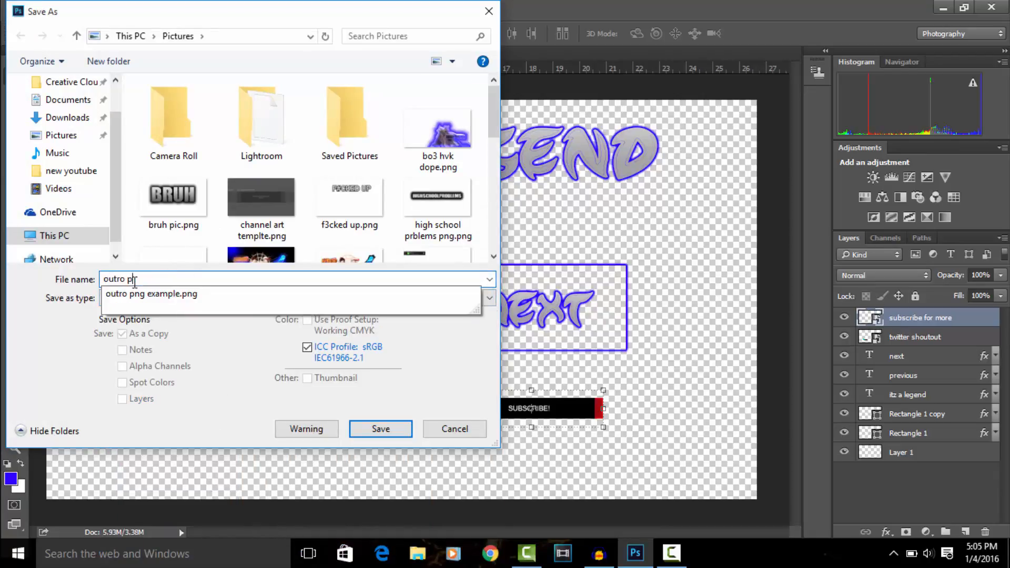
text(ng)
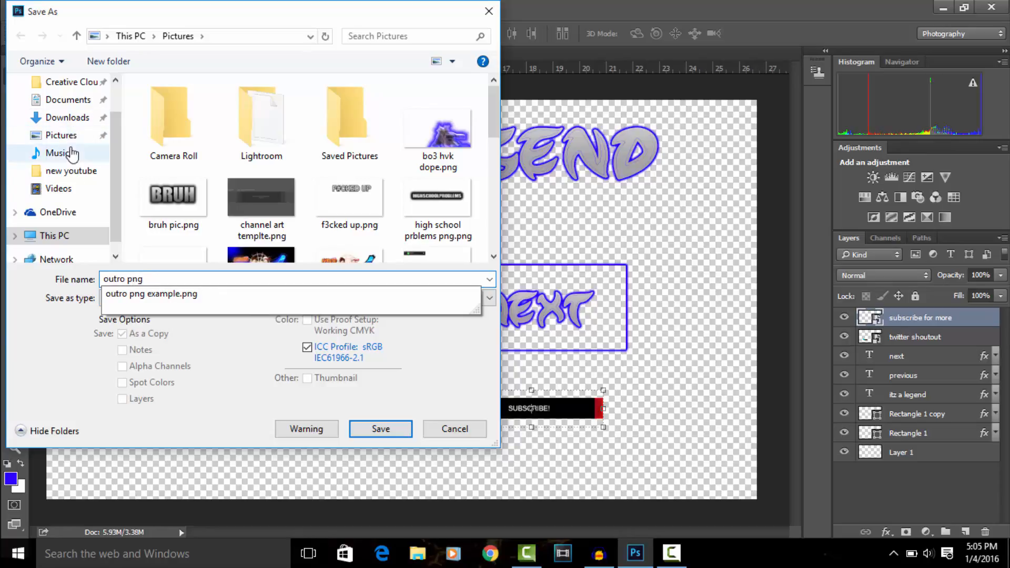
click(64, 136)
click(380, 429)
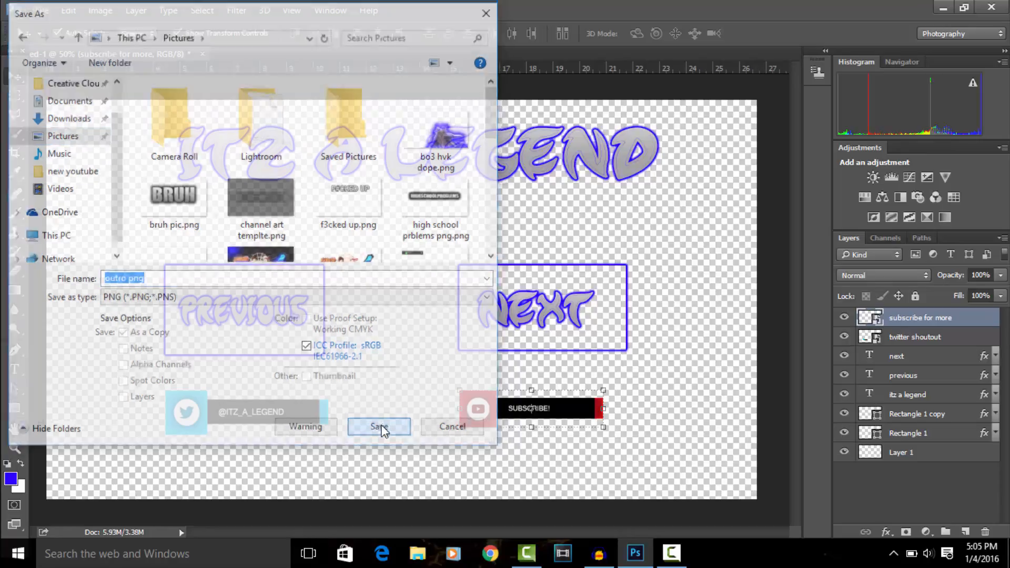
click(542, 168)
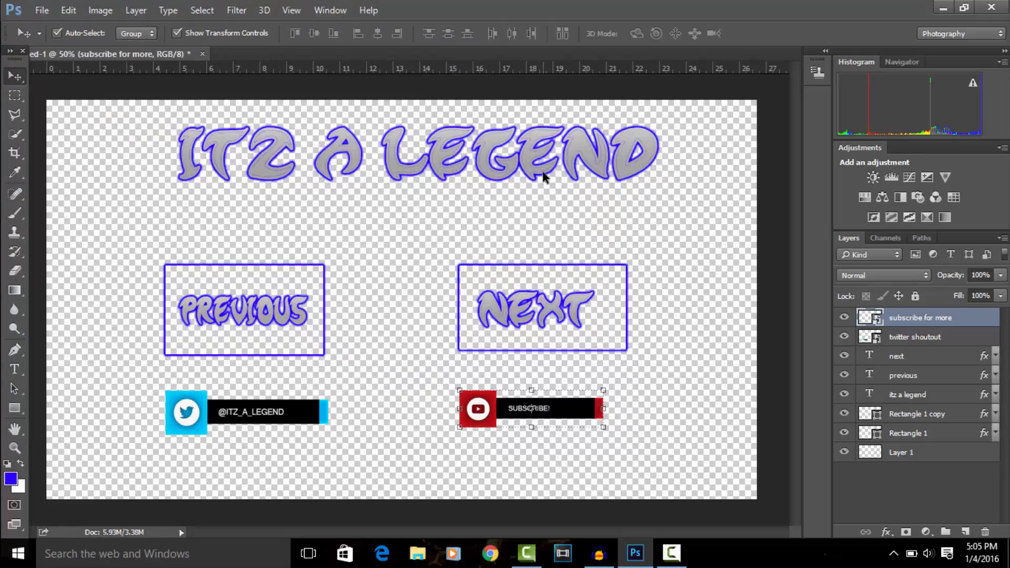
click(672, 552)
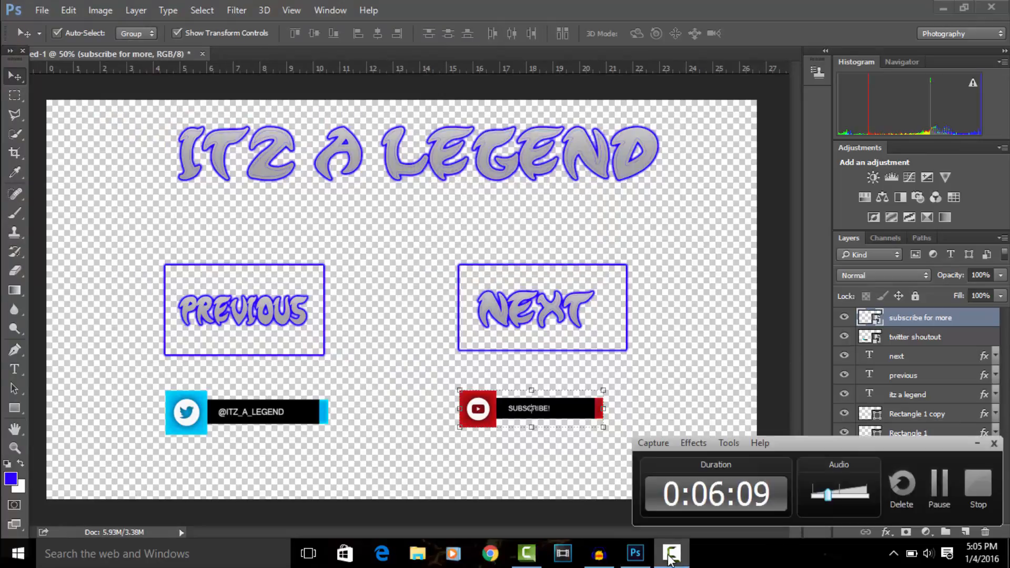